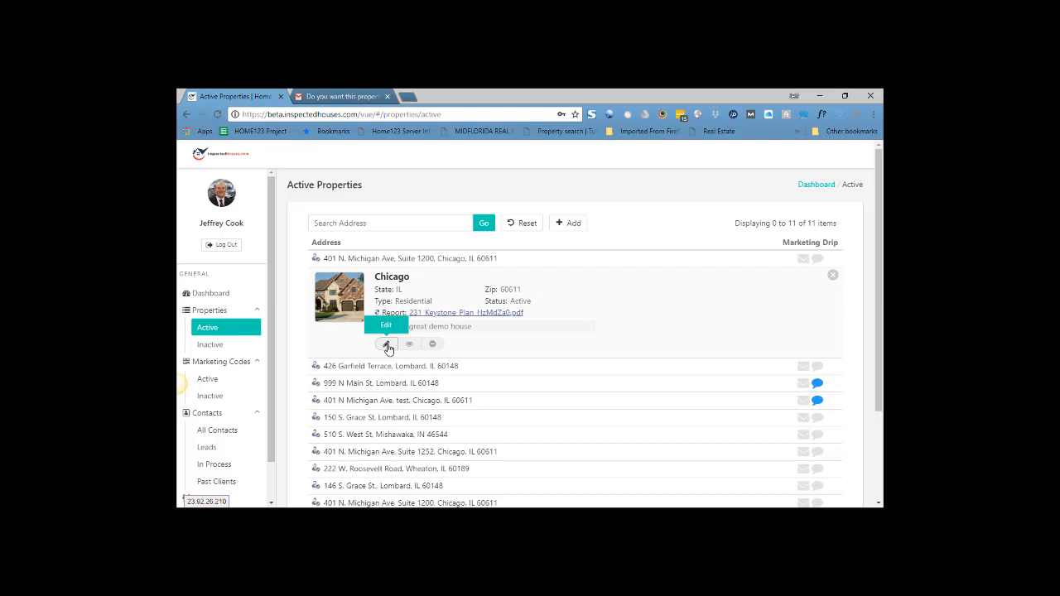
Open the expanded Chicago property for editing and start activating its text drip under Marketing Drip Status
click(386, 345)
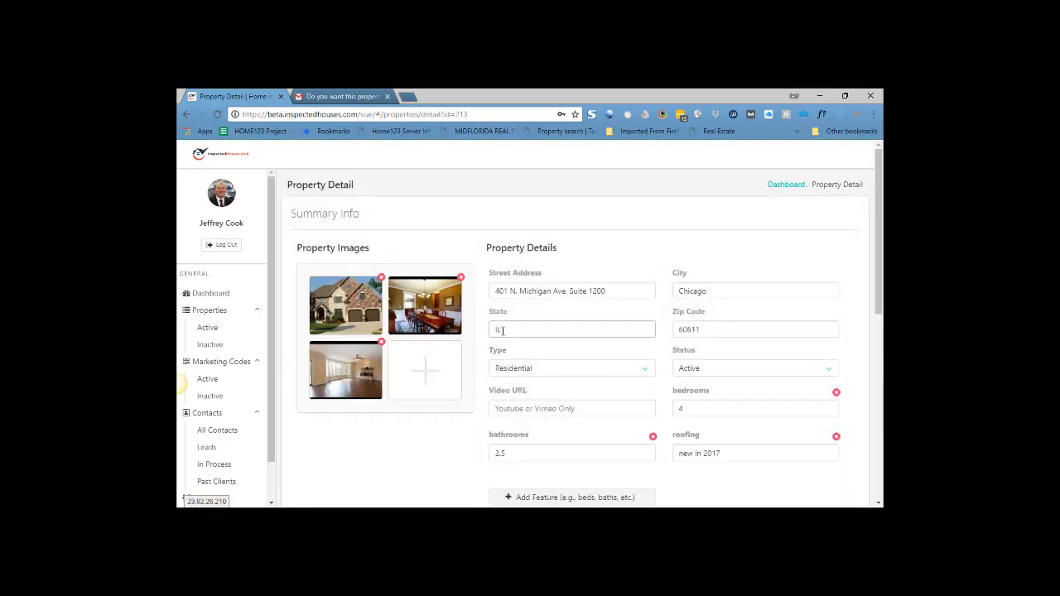
scroll(451, 316, down, 5)
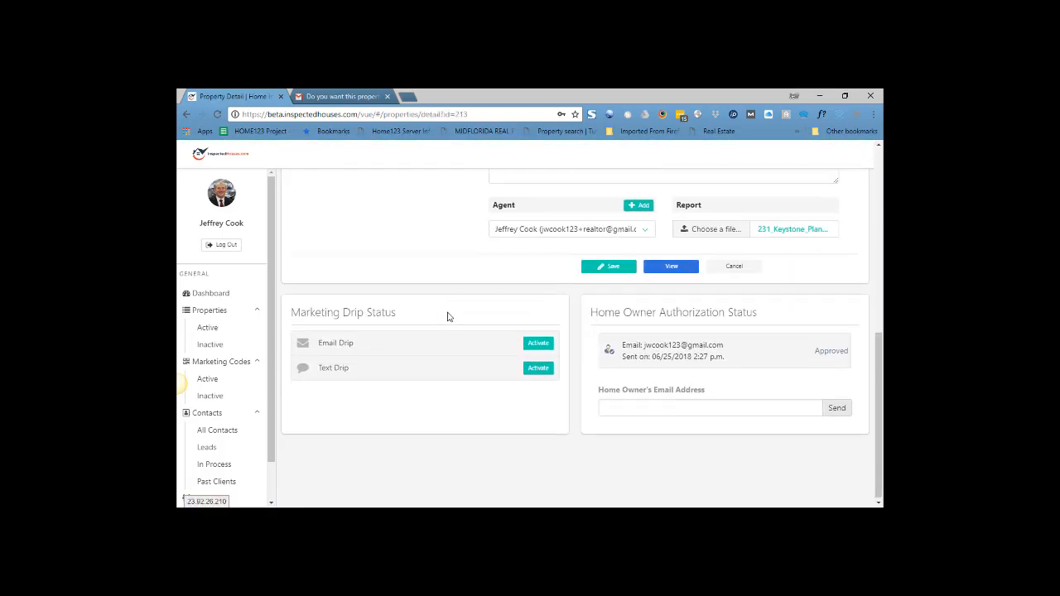
drag(306, 313, 409, 314)
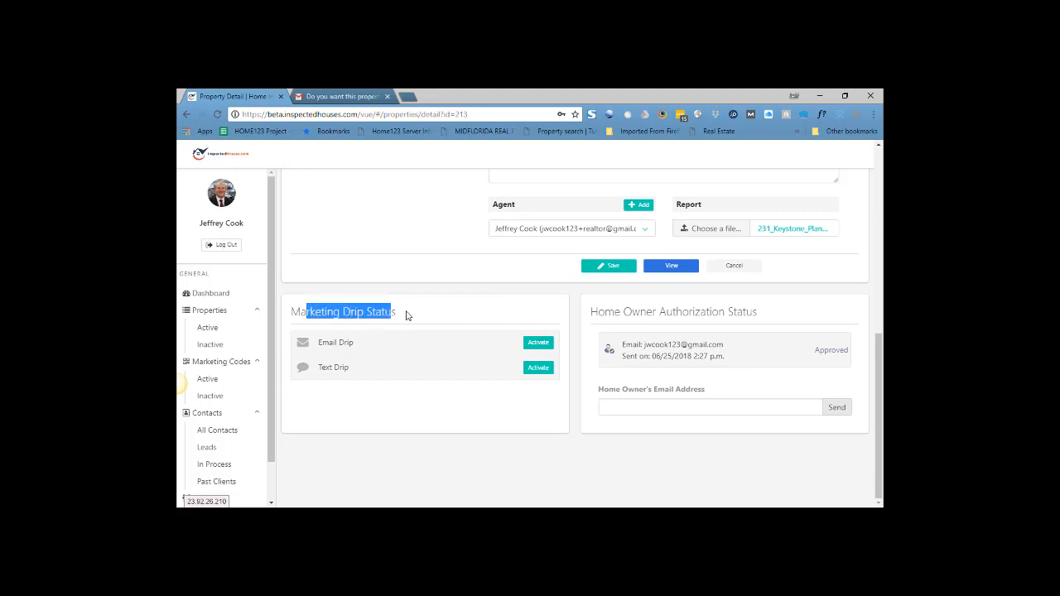
click(409, 315)
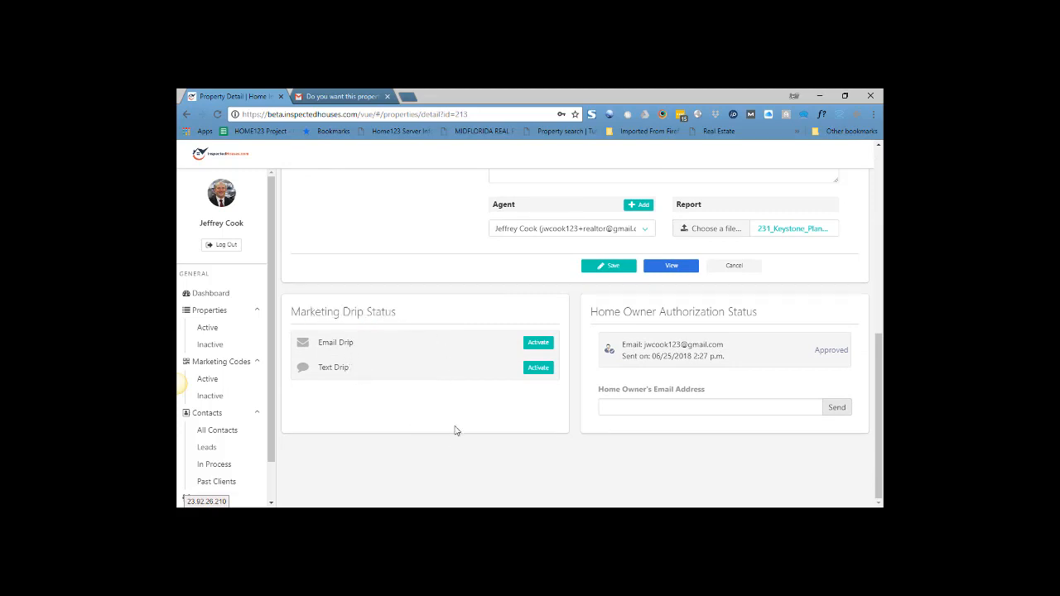
click(536, 368)
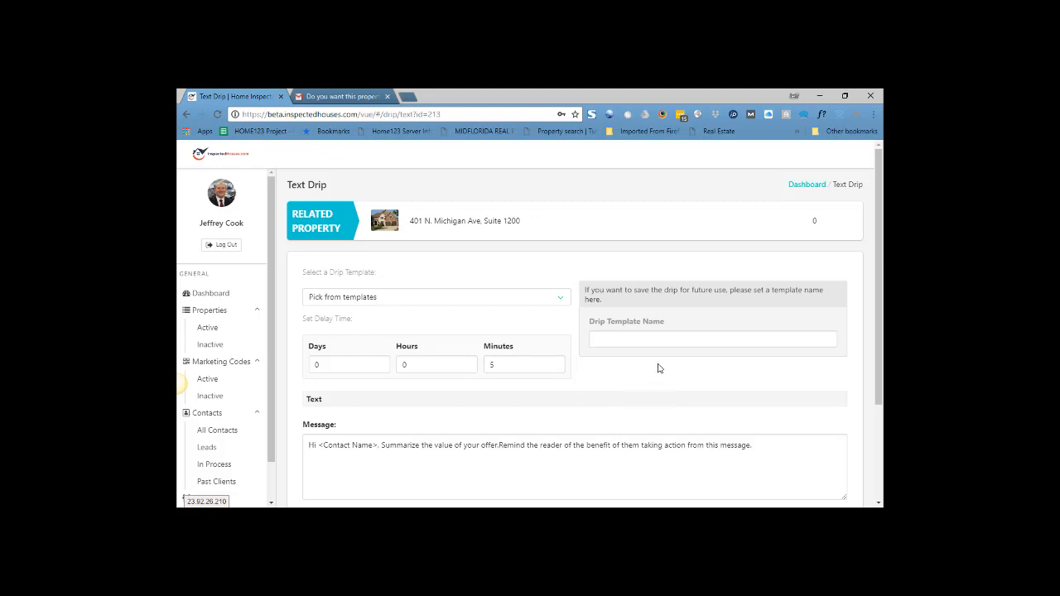
Name the text drip template "test template" and set its delay time to 1 minute
click(612, 338)
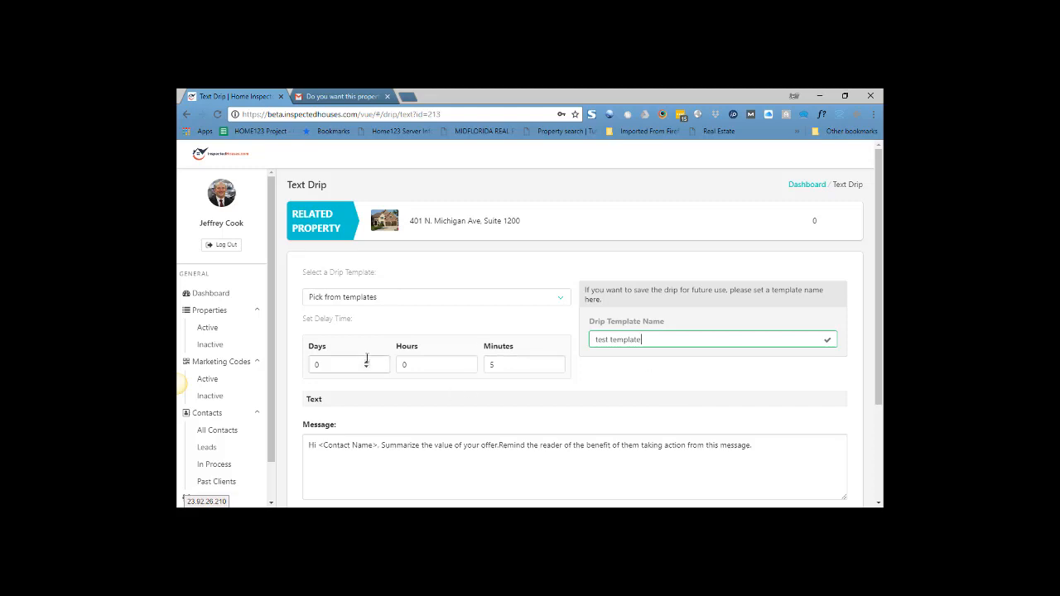
scroll(503, 320, down, 1)
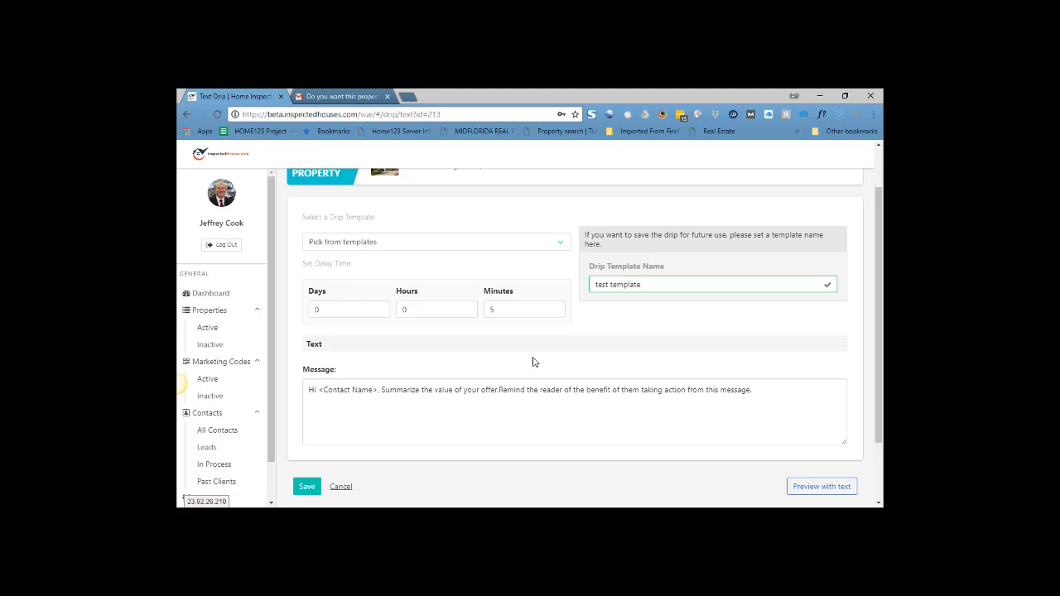
drag(506, 308, 483, 319)
text(1)
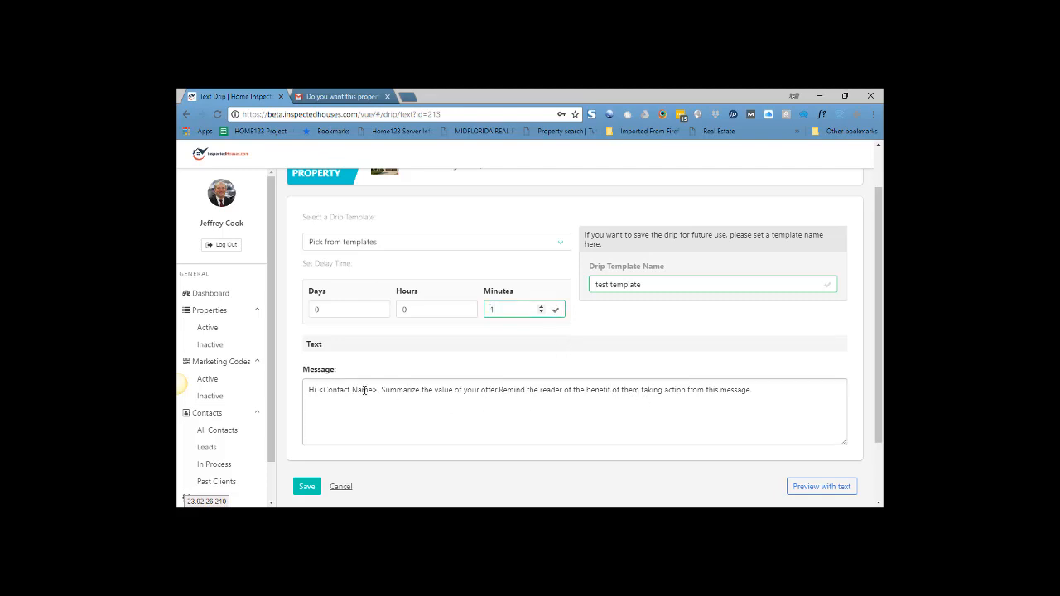
Replace the message after the greeting with "Thank you for using the property system. Please feel free to contact me at" plus the contact phone number
scroll(688, 417, down, 1)
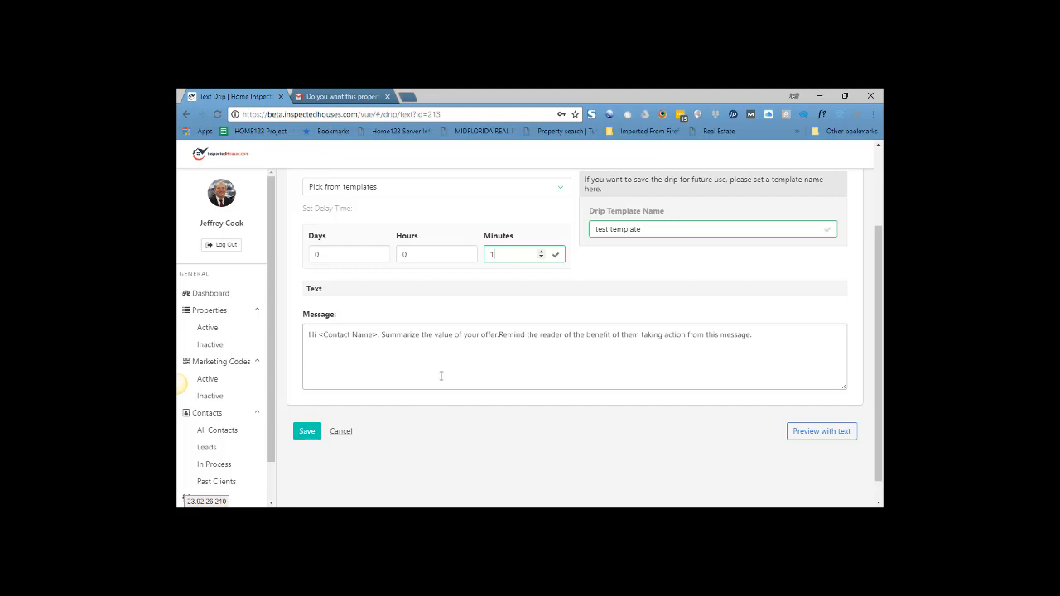
drag(752, 334, 380, 336)
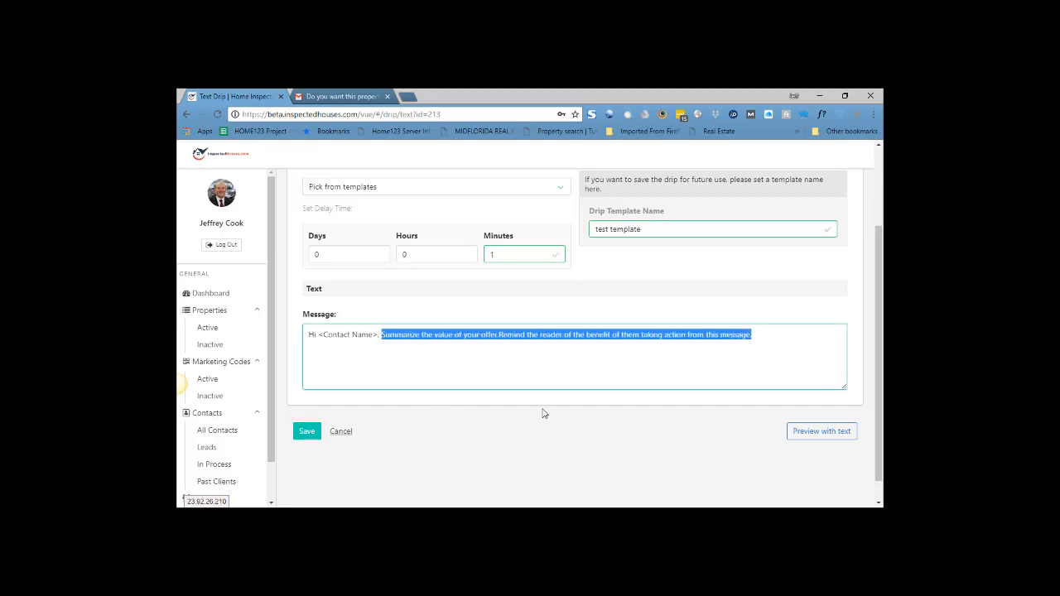
key(BackSpace)
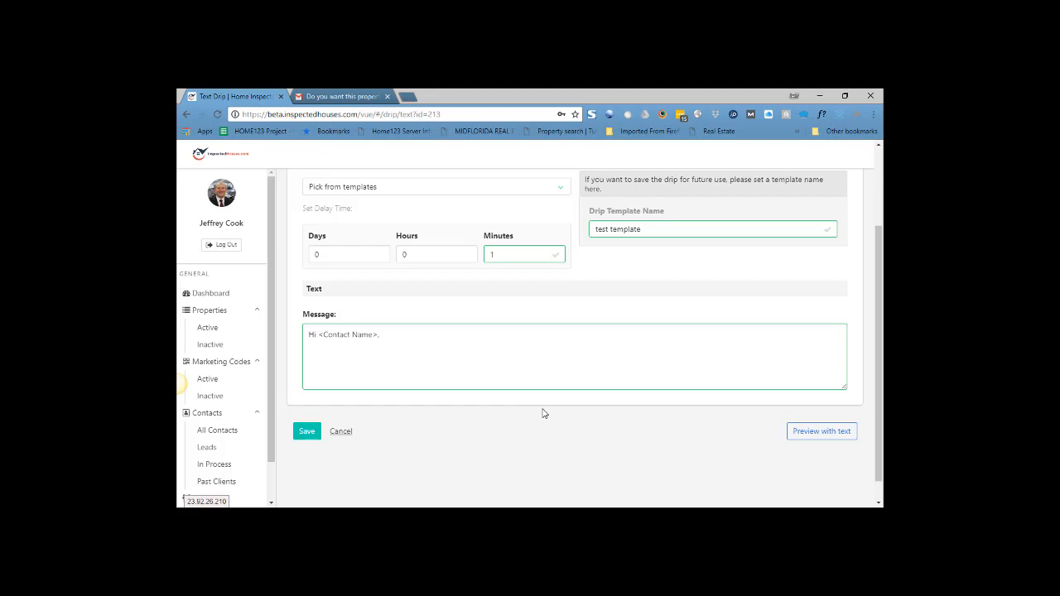
text(Thank you for using the property system.  Please)
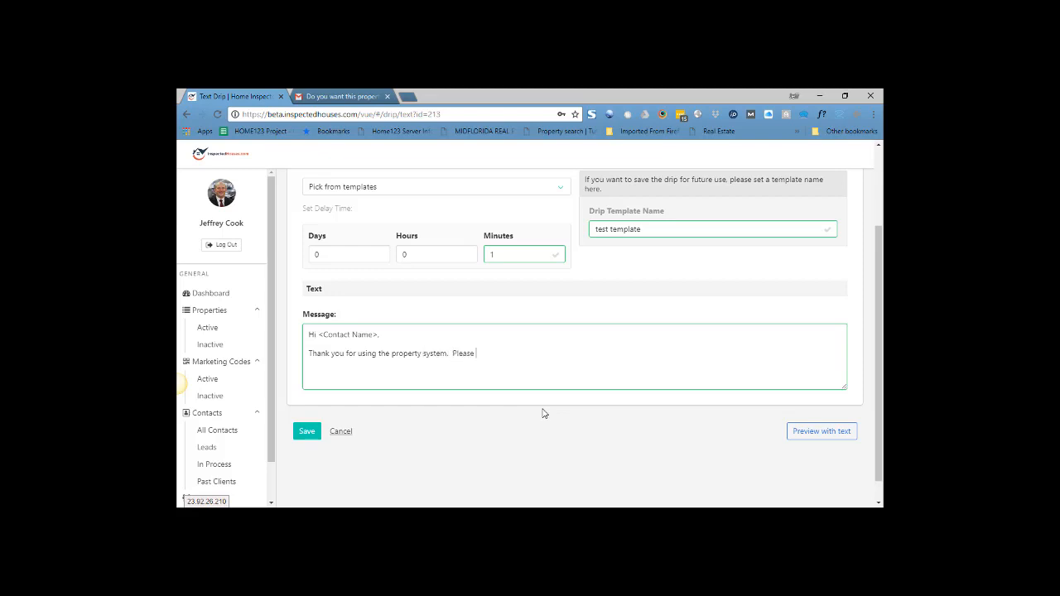
text( feel free to contact me at 55)
text(.)
Save the text drip and return to the Marketing Drip Status on the property's detail page
click(305, 434)
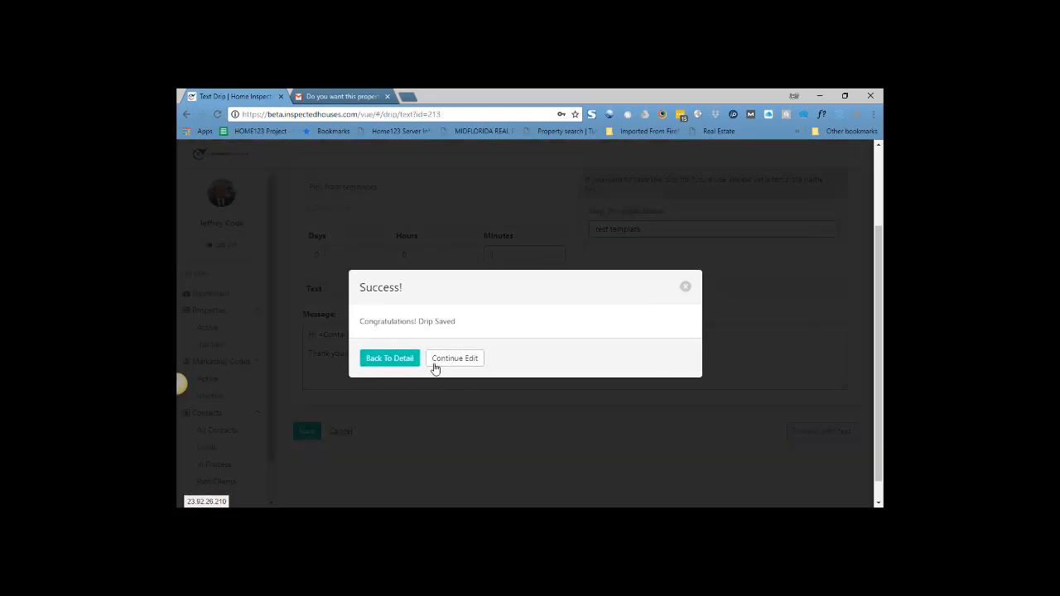
click(414, 365)
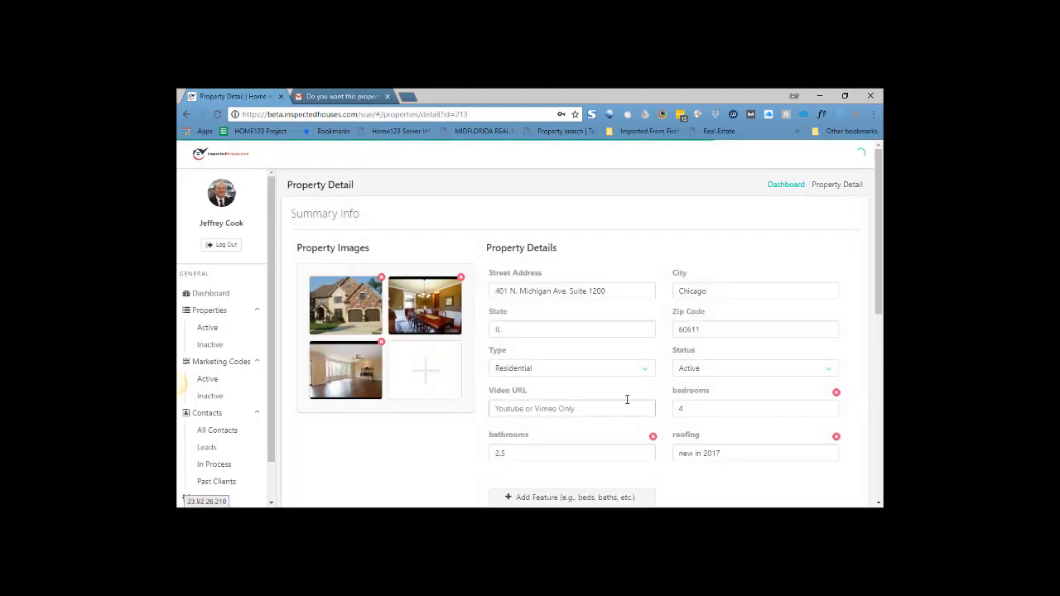
scroll(481, 372, down, 5)
scroll(473, 373, down, 1)
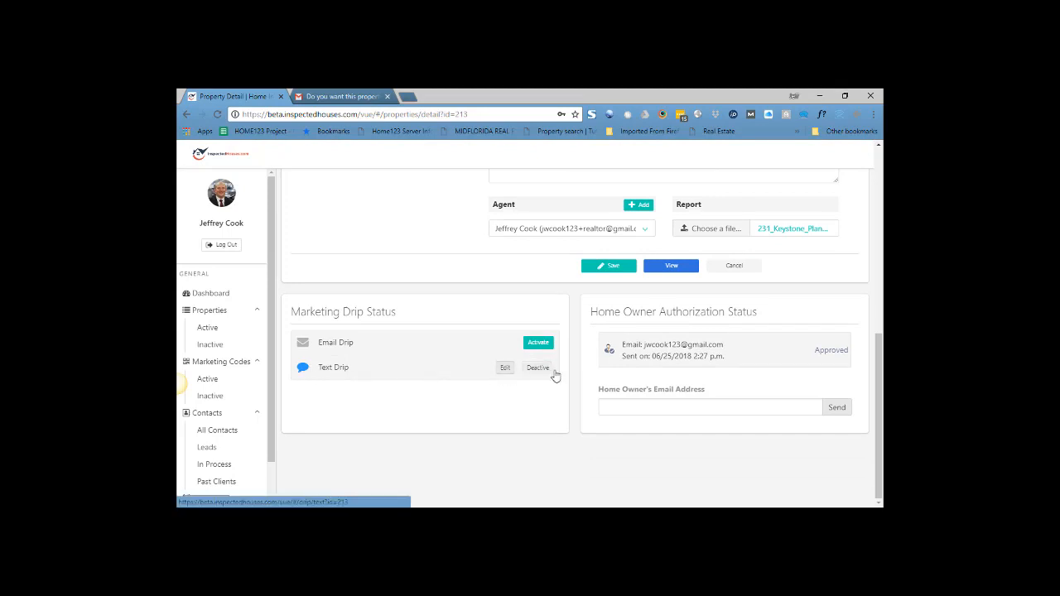
Reopen the saved text drip for editing and send a preview text of it
click(503, 368)
scroll(704, 356, down, 3)
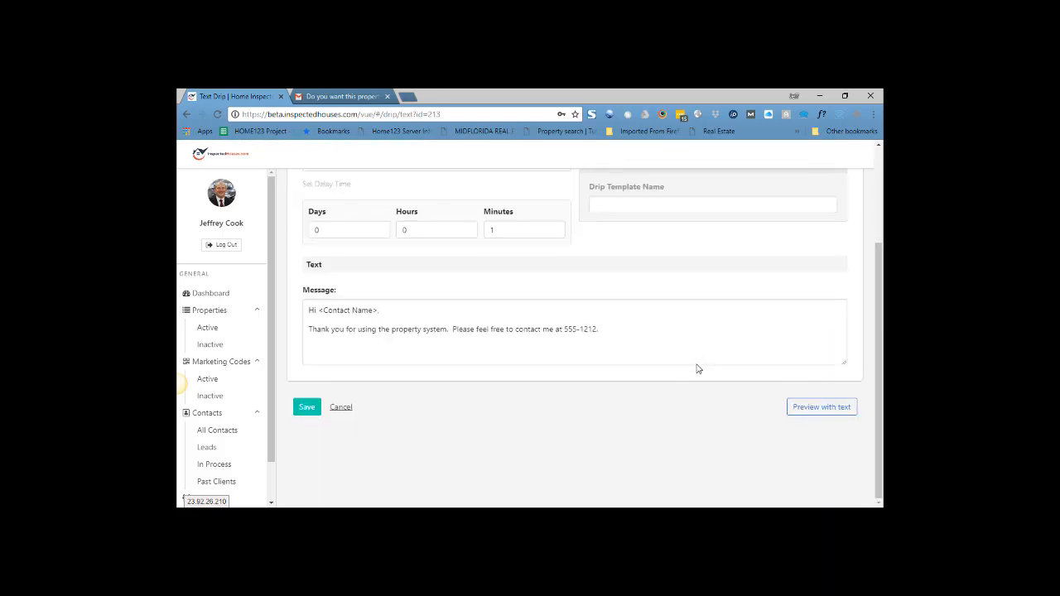
click(819, 409)
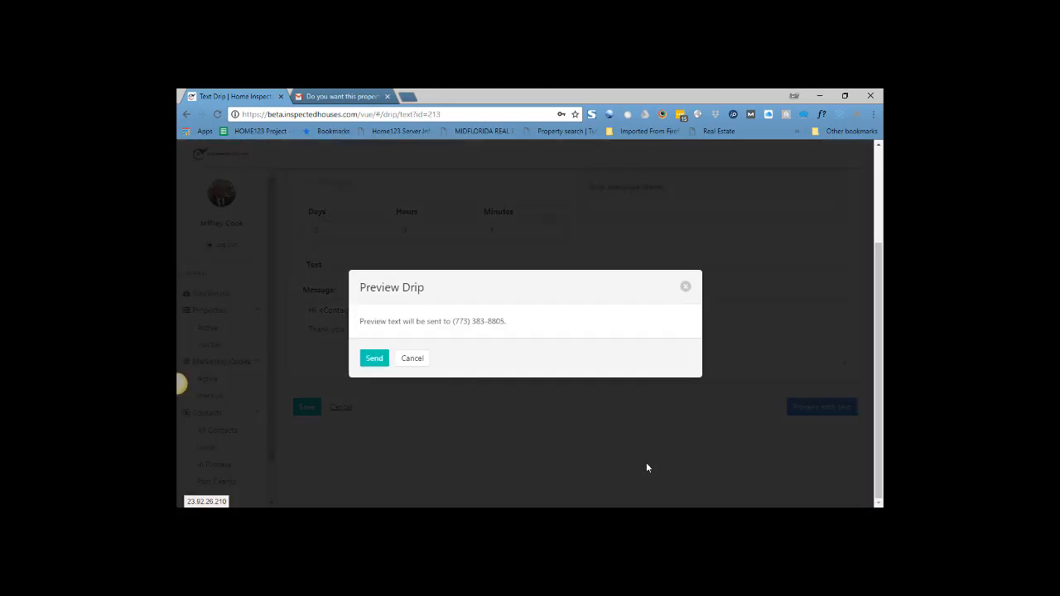
click(374, 359)
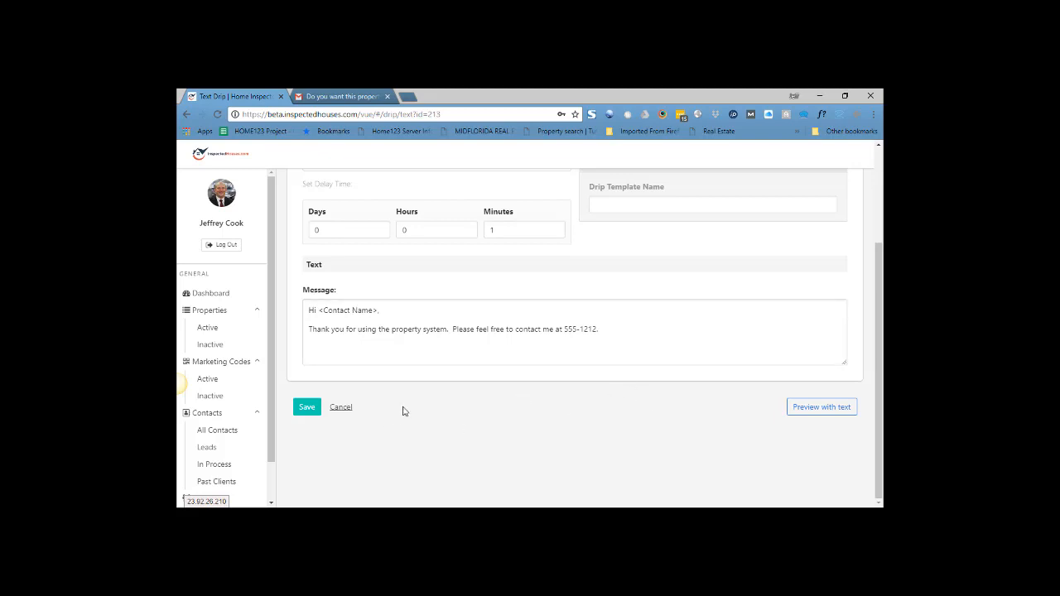
Save the text drip and continue editing it, then save it again and return to the property's details
click(315, 416)
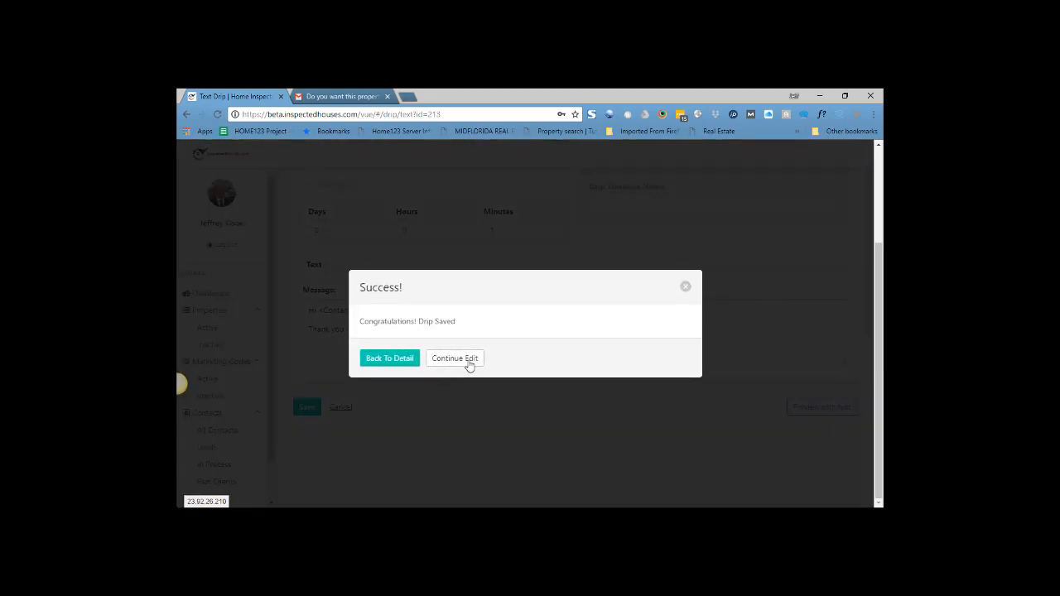
click(454, 357)
scroll(497, 381, up, 3)
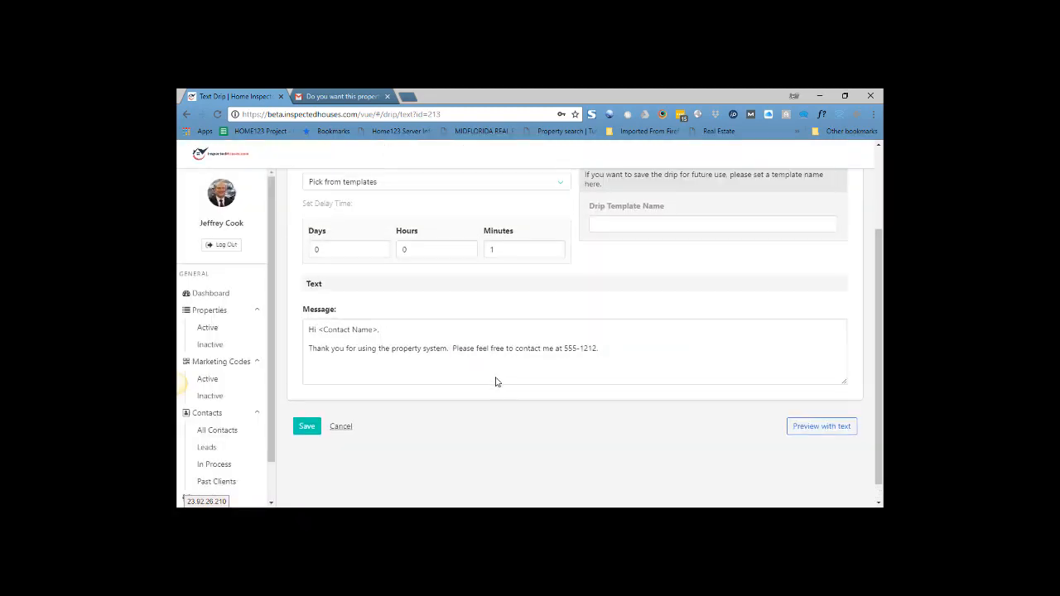
scroll(398, 397, down, 3)
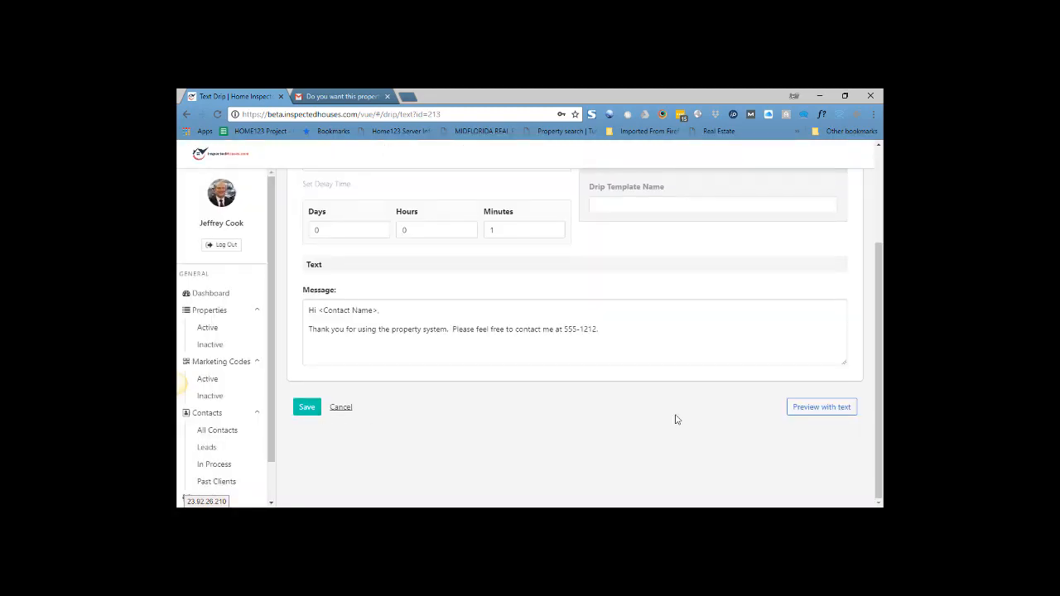
click(311, 408)
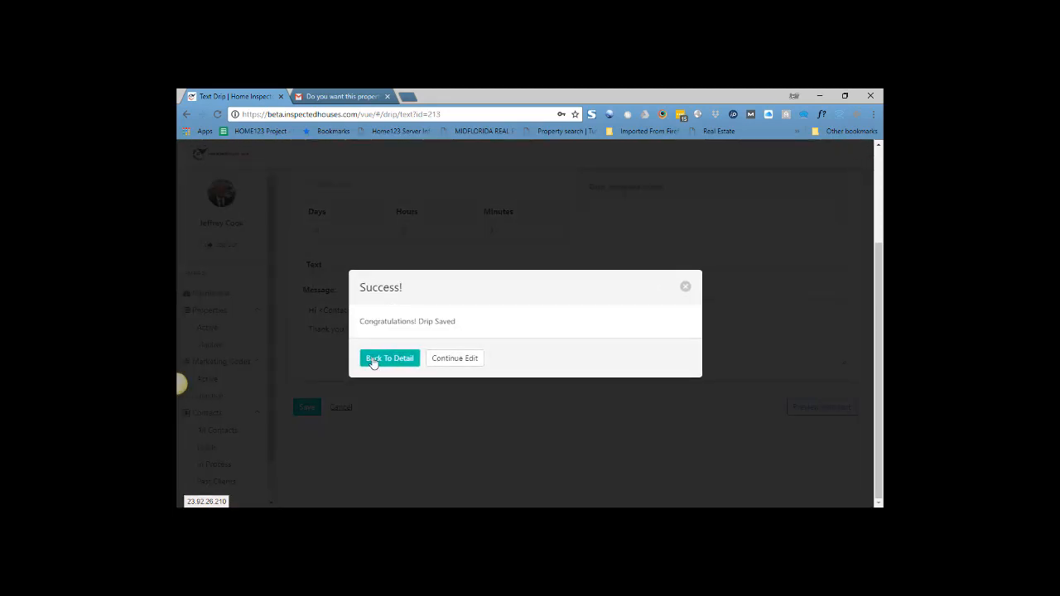
click(383, 360)
Start activating the property's email drip and look over its setup form
scroll(446, 386, down, 5)
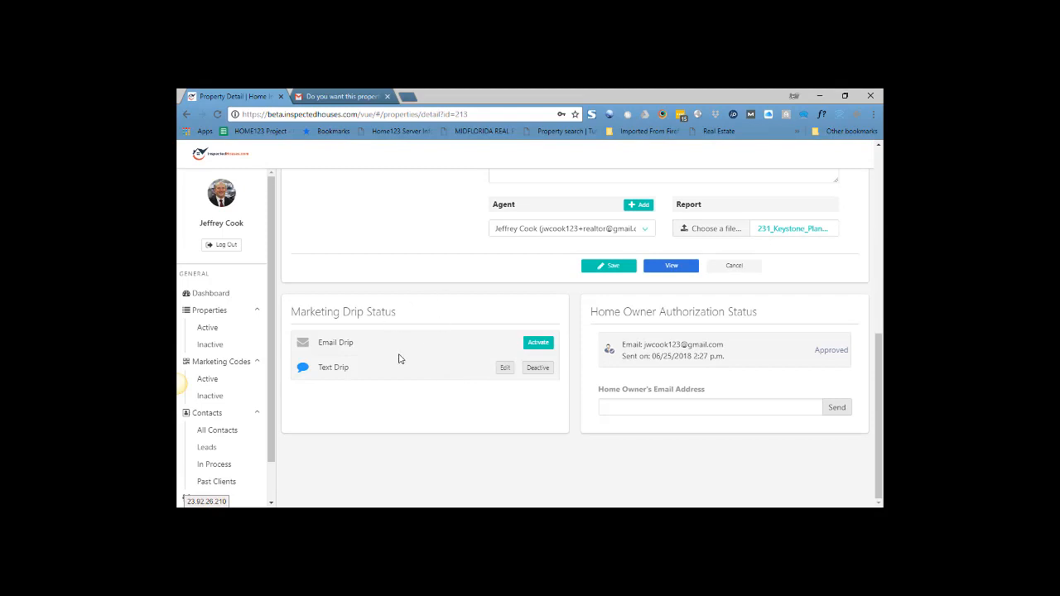
click(538, 342)
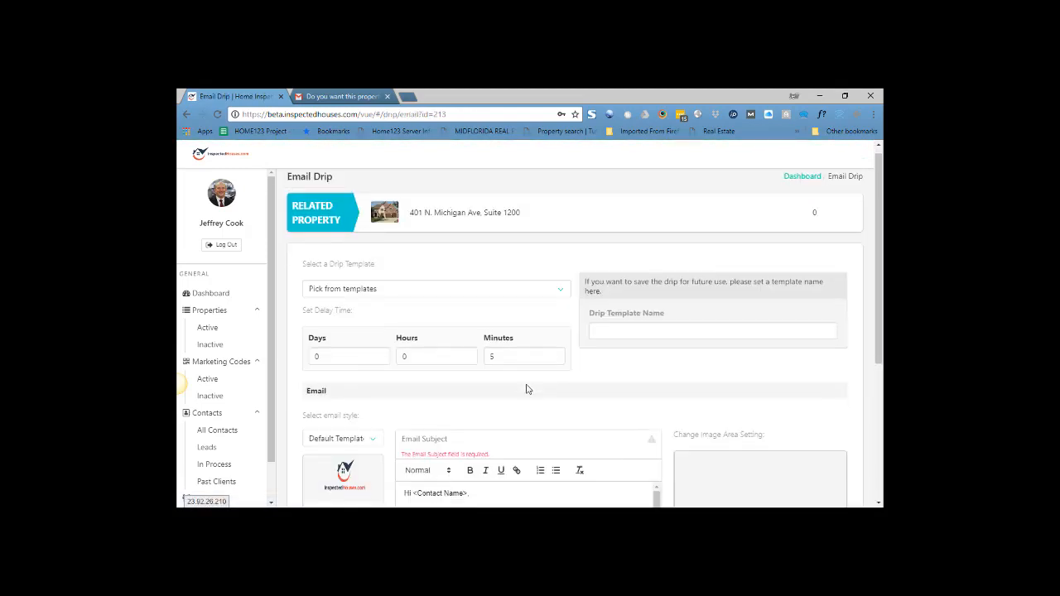
scroll(528, 386, down, 3)
scroll(526, 384, down, 3)
scroll(525, 379, up, 3)
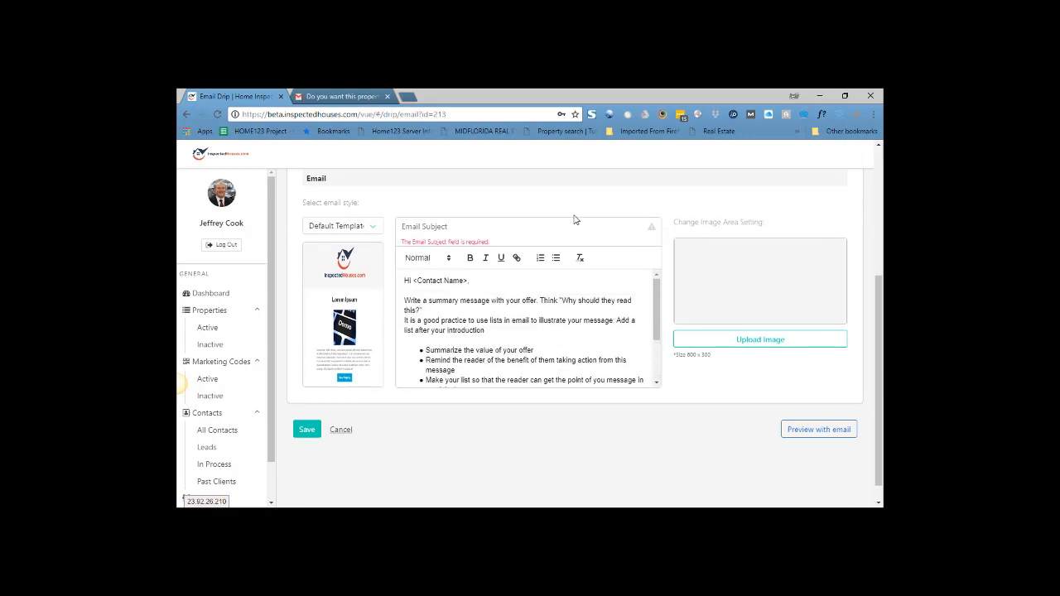
scroll(570, 290, up, 1)
scroll(654, 306, up, 2)
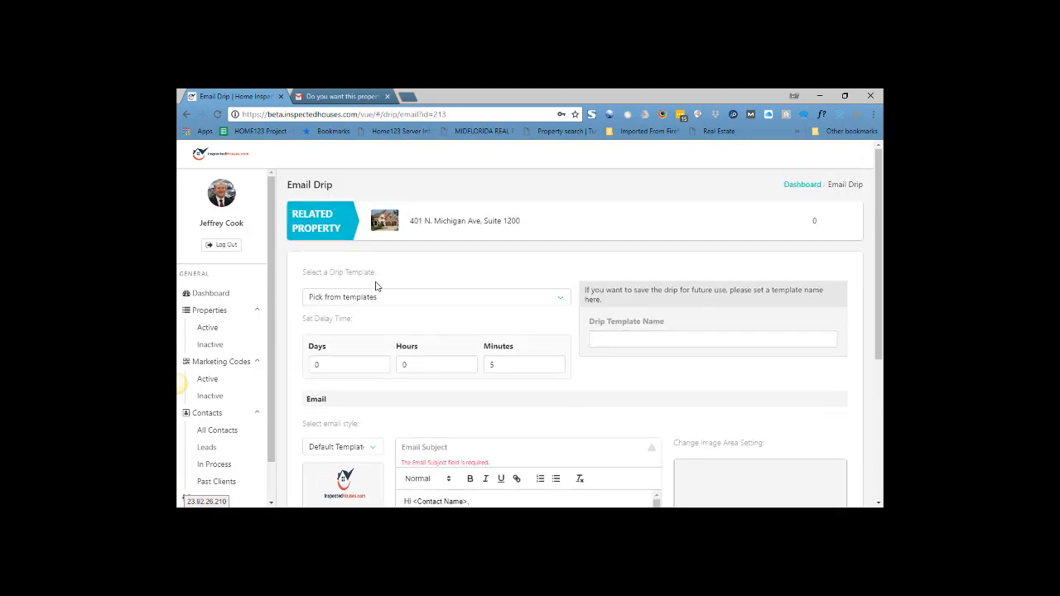
Name the email drip template "test email template" and set its delay time to 1 minute
click(645, 336)
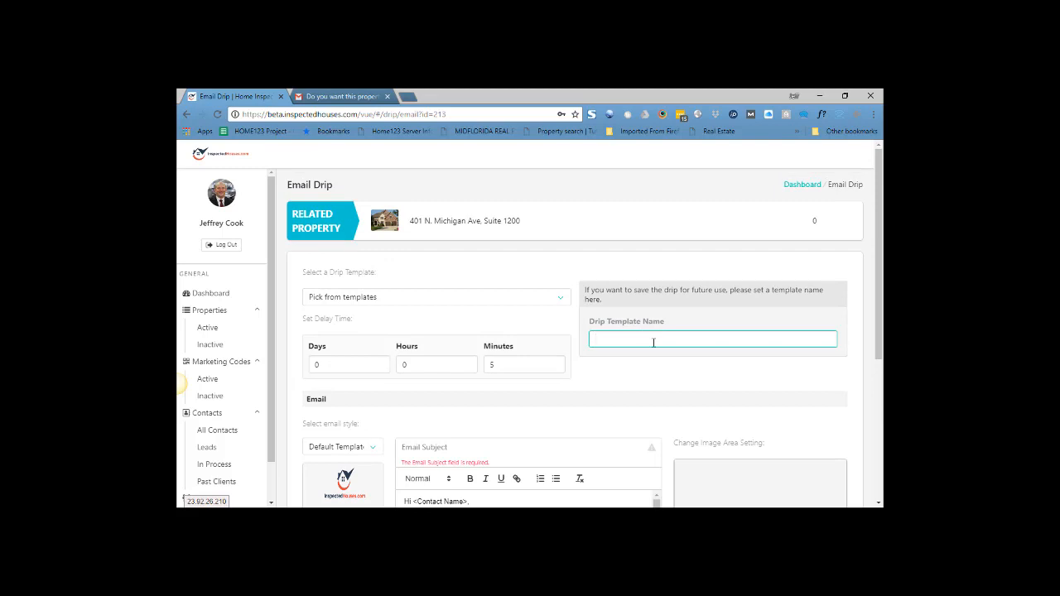
text(test email template)
double_click(491, 365)
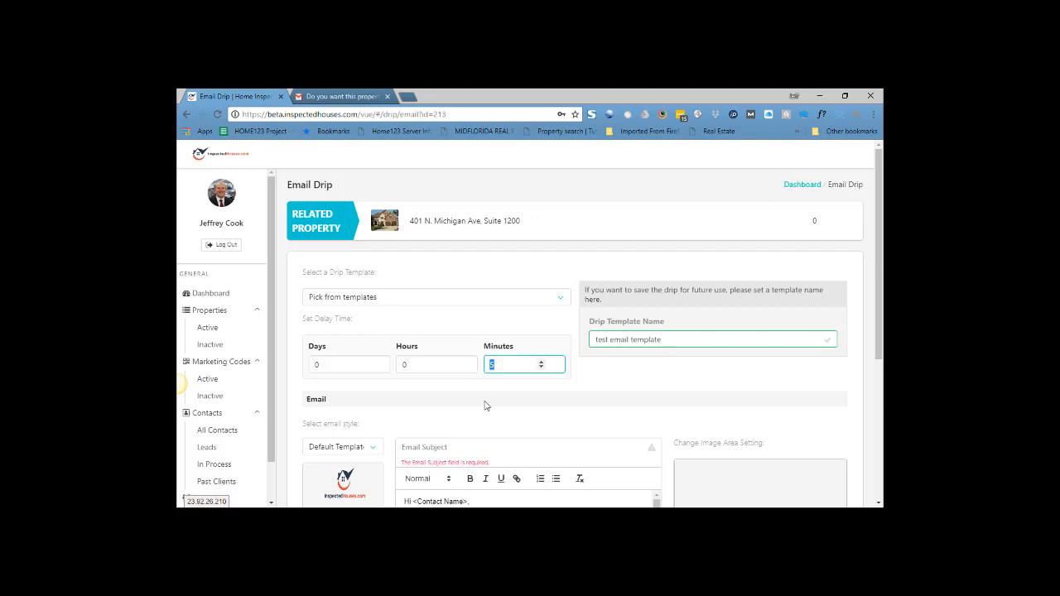
text(1)
Upload "the lauren 1st floor.png" from the "the Lauren" floor plan folder as the email drip's image
scroll(488, 406, down, 1)
scroll(484, 397, down, 1)
scroll(517, 424, down, 4)
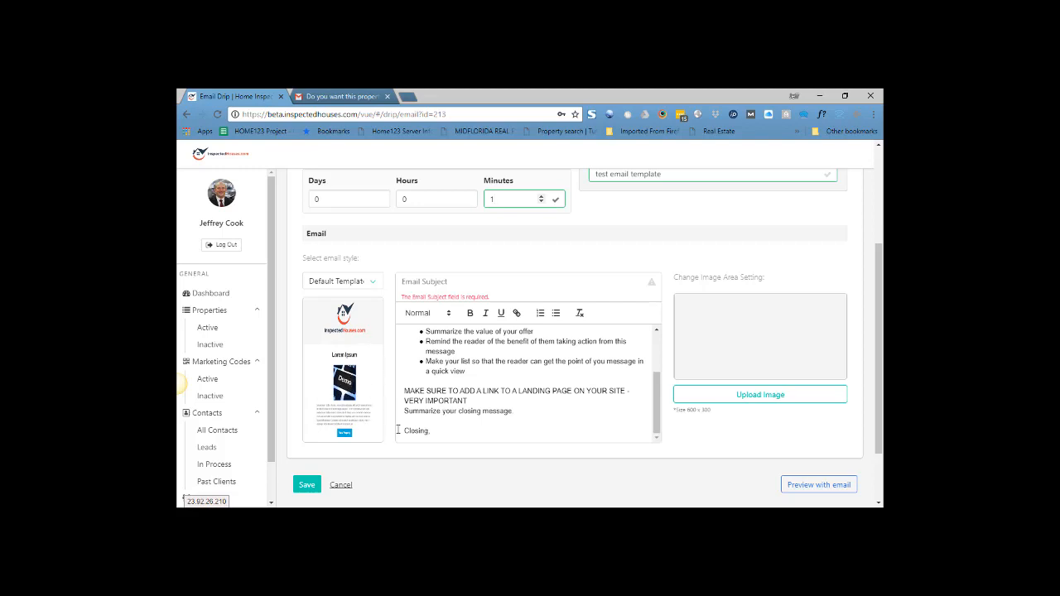
scroll(558, 408, up, 6)
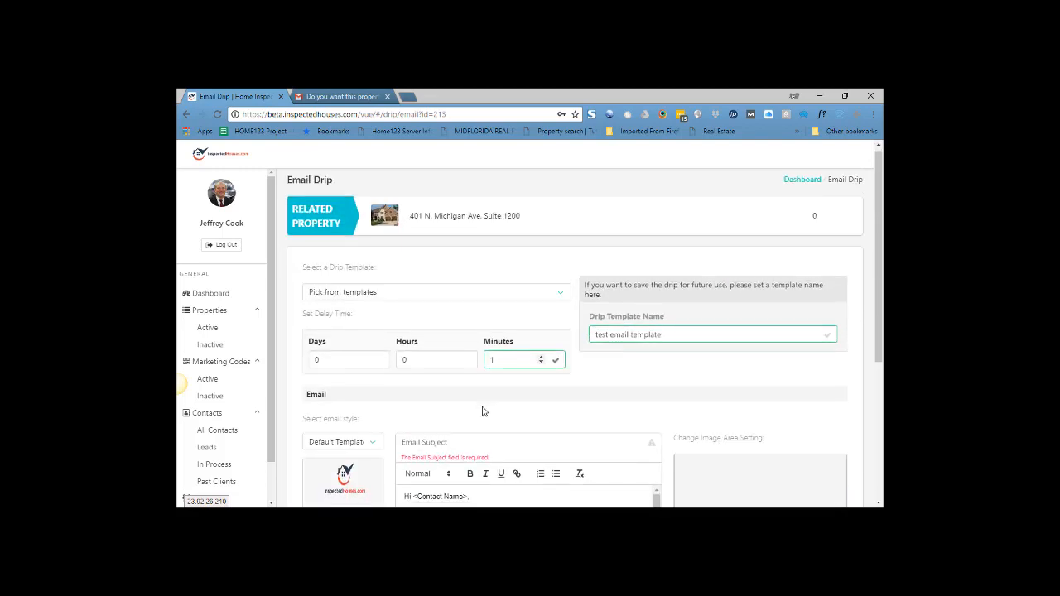
scroll(482, 409, down, 2)
scroll(553, 427, down, 2)
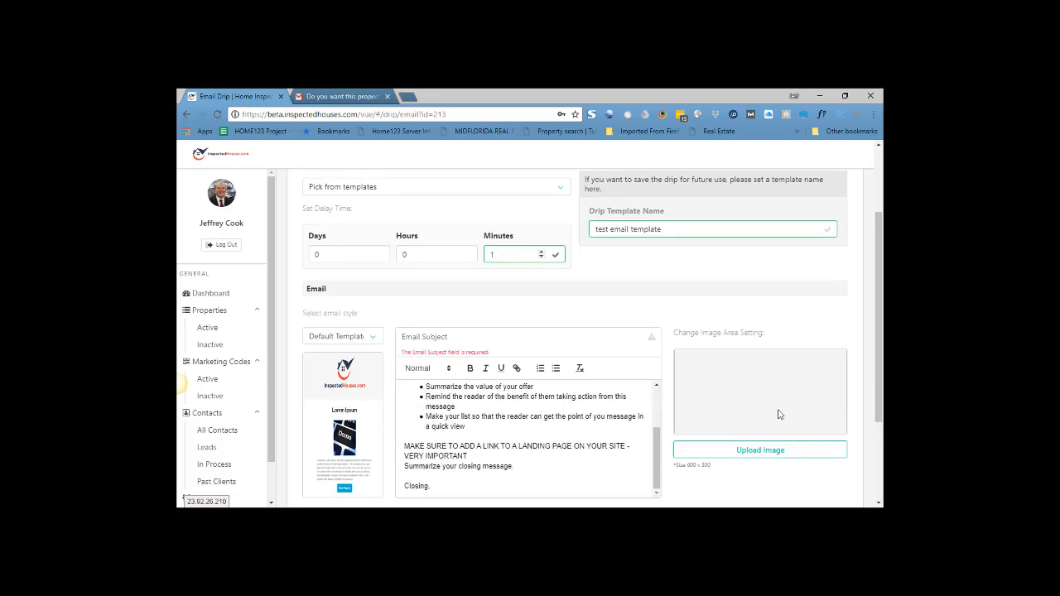
scroll(814, 424, down, 1)
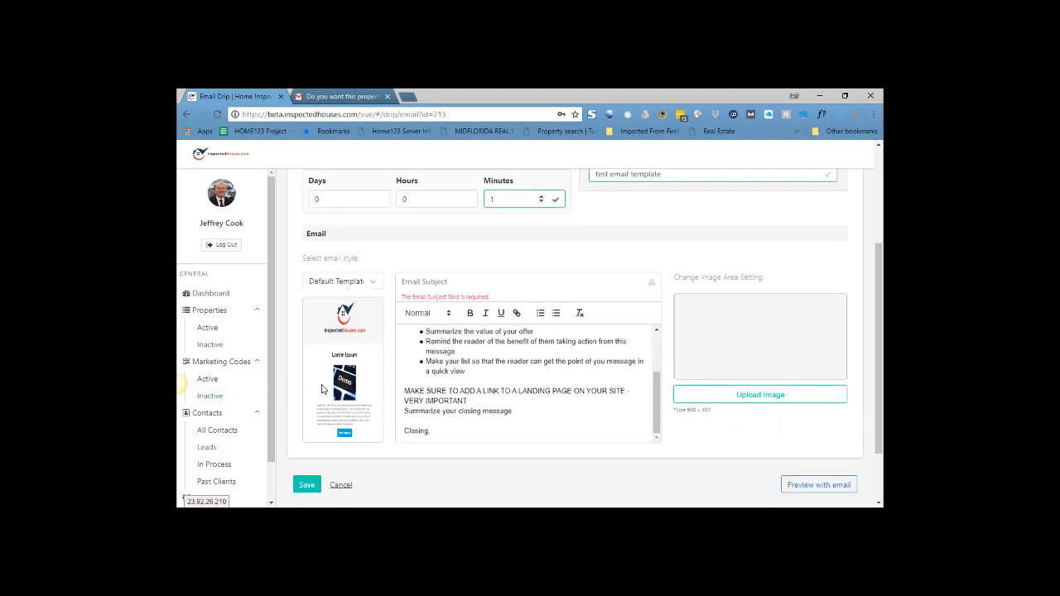
click(803, 402)
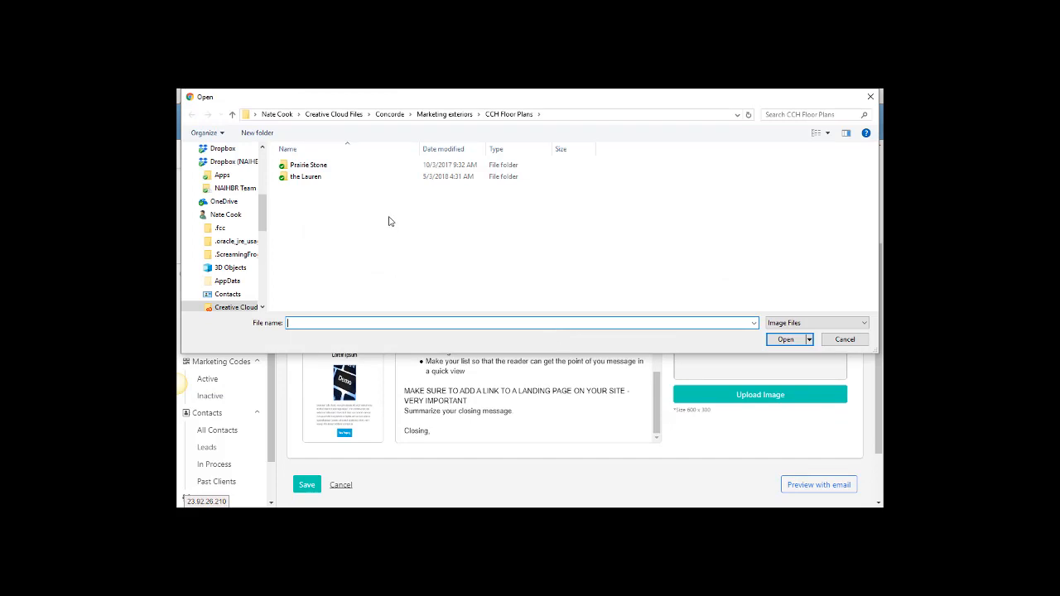
double_click(319, 177)
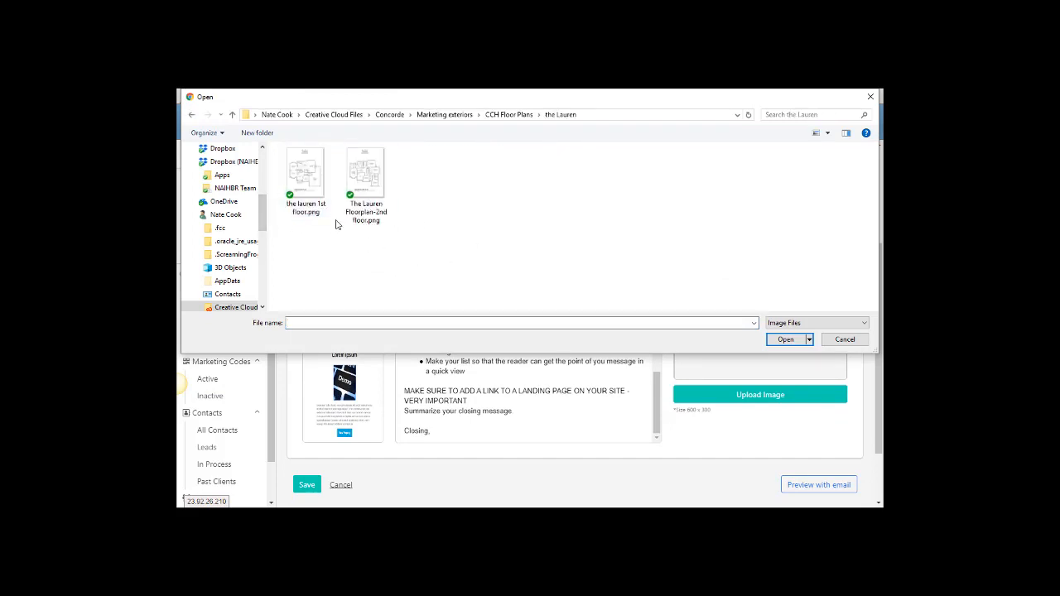
double_click(317, 180)
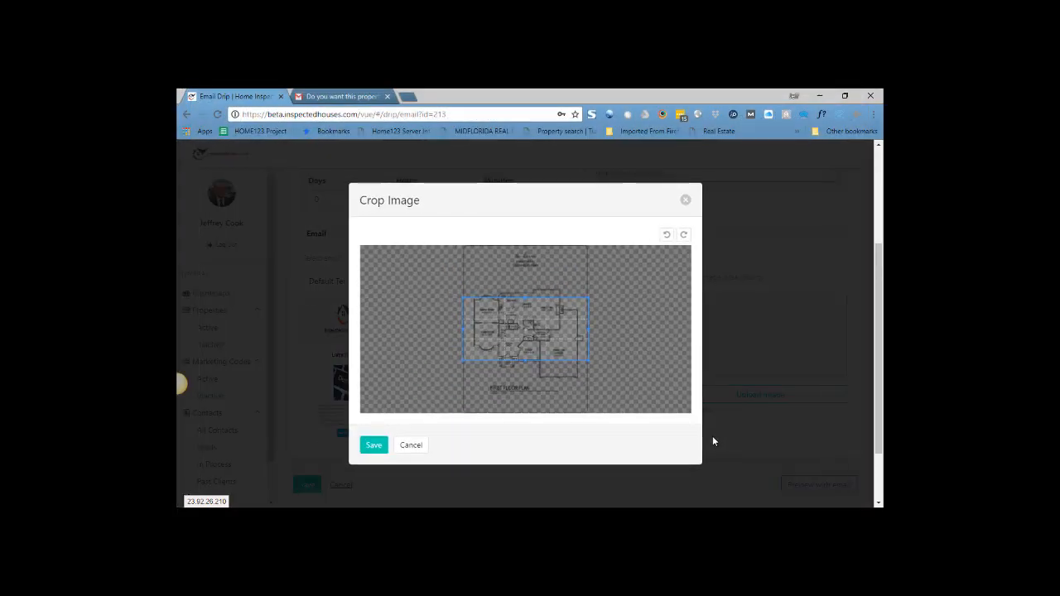
Shrink the floor plan within the crop frame, shift the crop area down over the plan and save the cropped image
scroll(514, 340, down, 3)
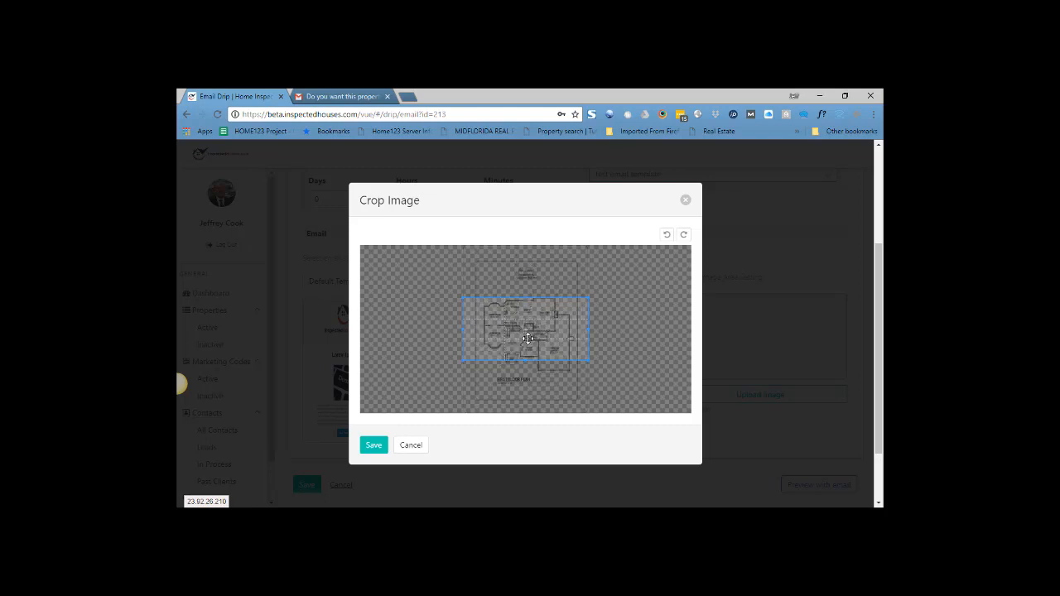
scroll(517, 340, up, 2)
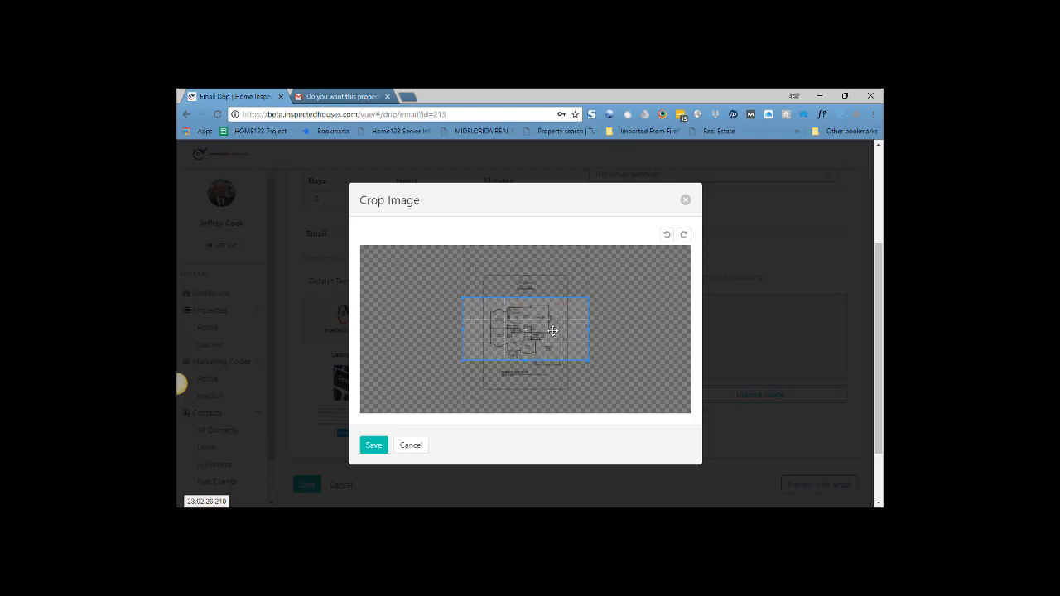
scroll(552, 335, down, 2)
drag(546, 329, 546, 345)
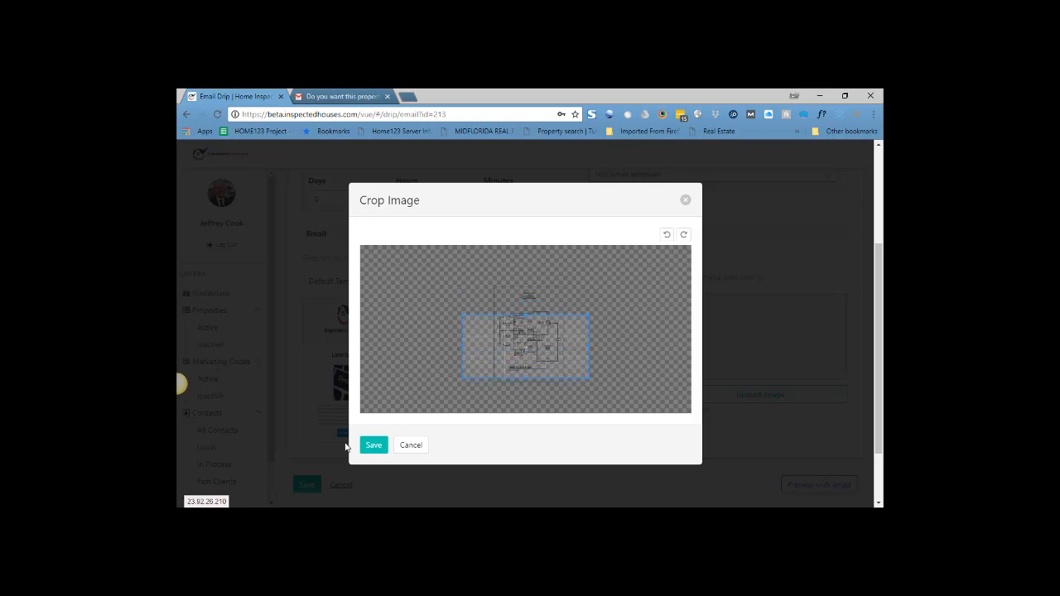
click(372, 445)
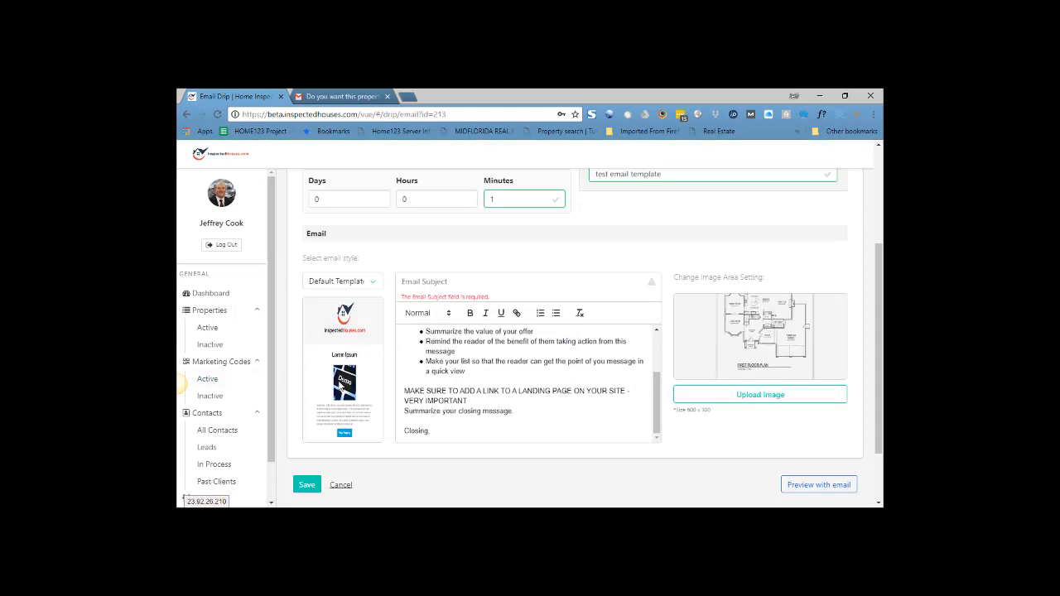
Replace the email's placeholder body with "Thank you for your interest in this property." and set the subject to "thank you"
scroll(479, 366, up, 3)
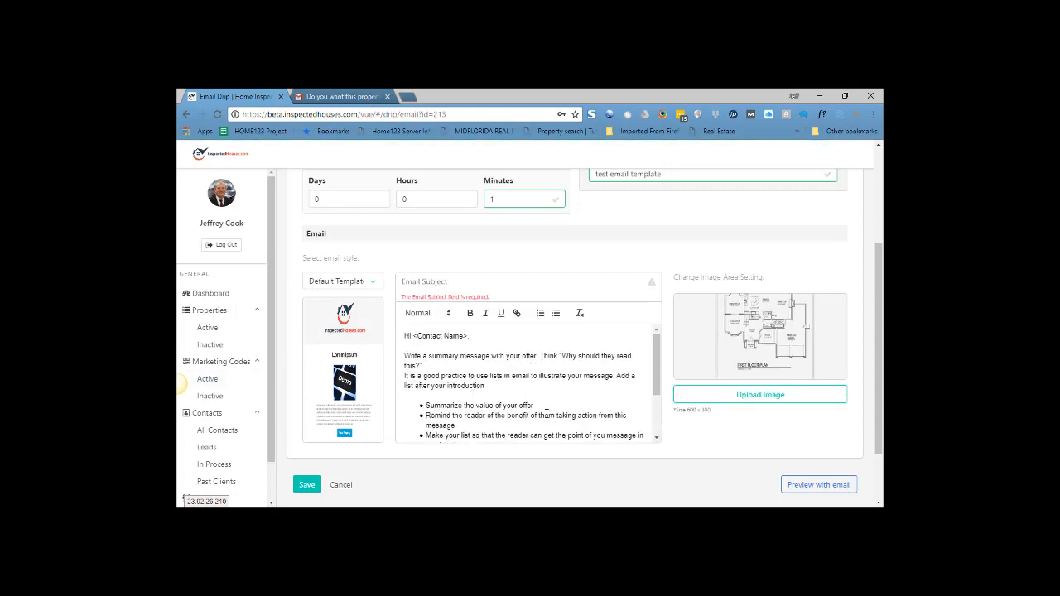
scroll(546, 414, down, 3)
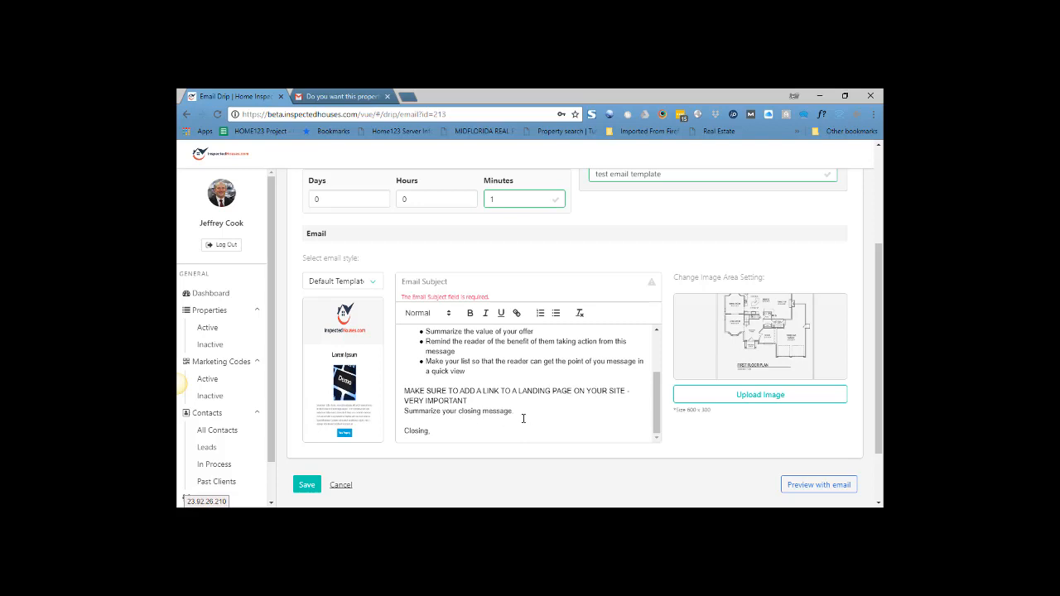
drag(468, 423, 409, 349)
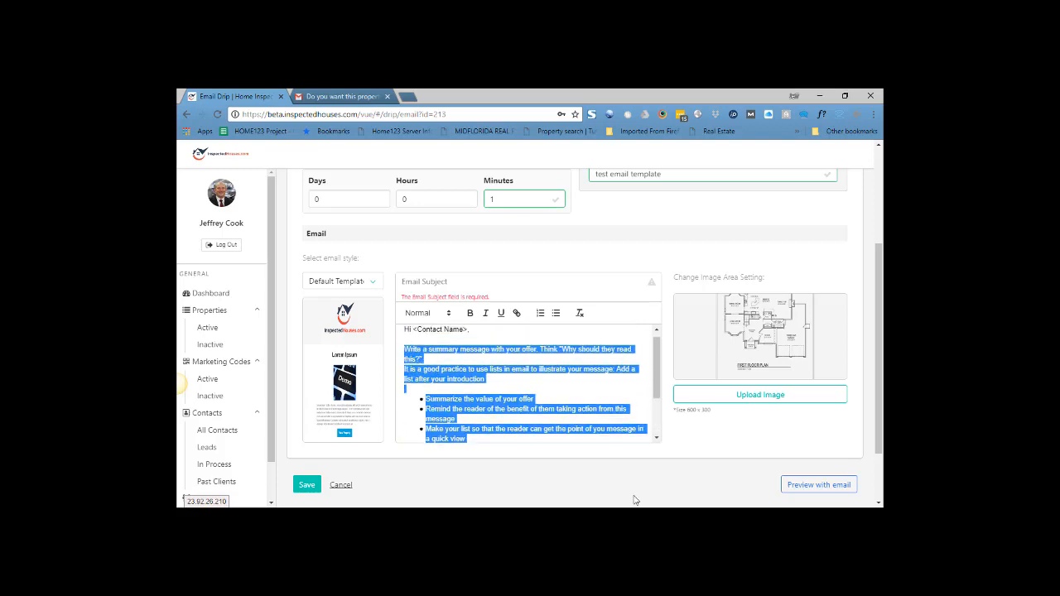
text(thank)
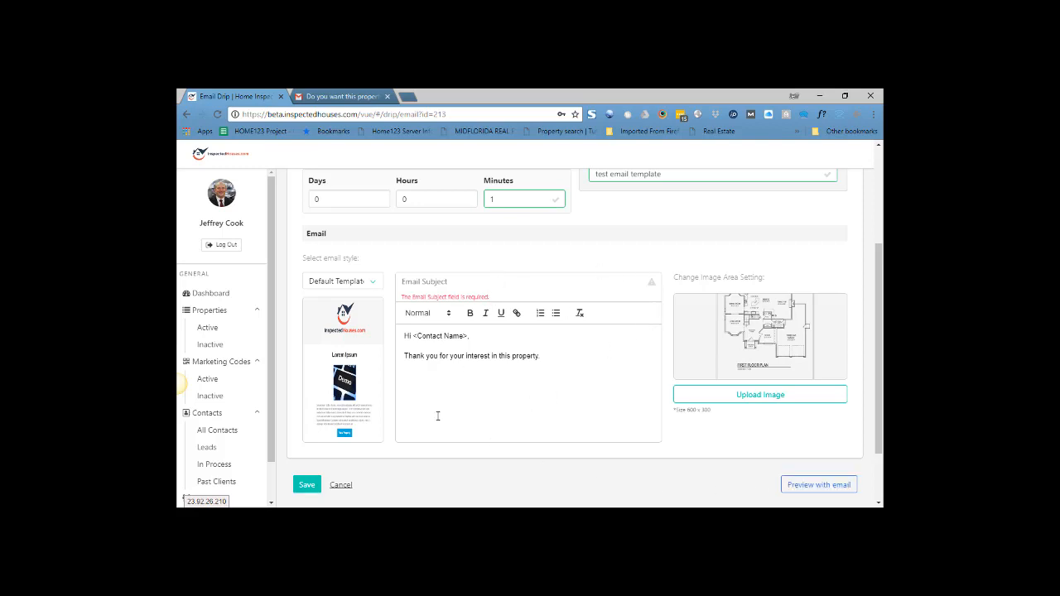
click(452, 283)
text(thank you)
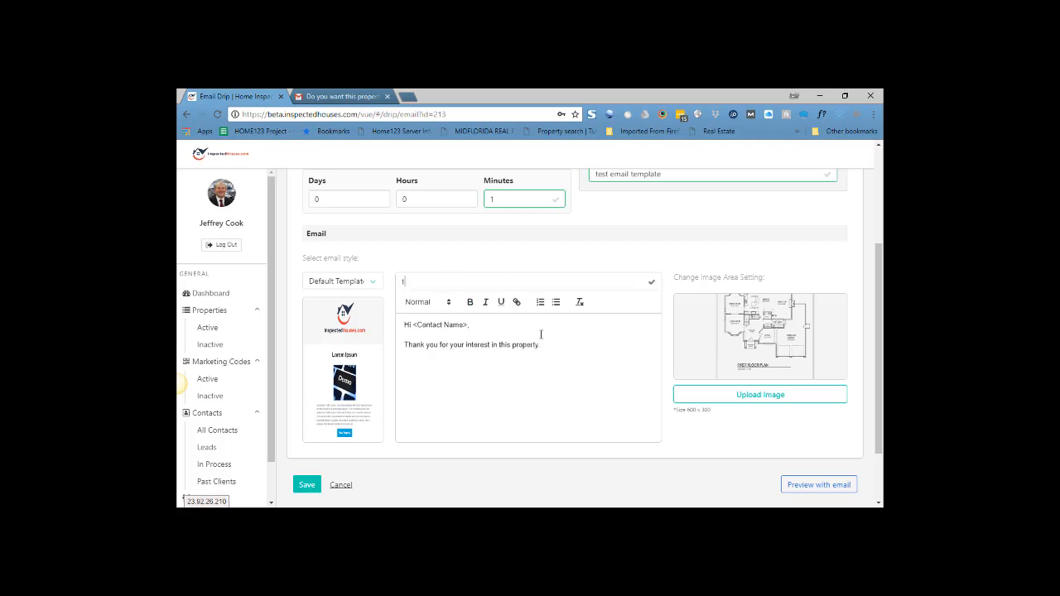
Save the email drip, continue editing it and send a preview email of it
click(313, 485)
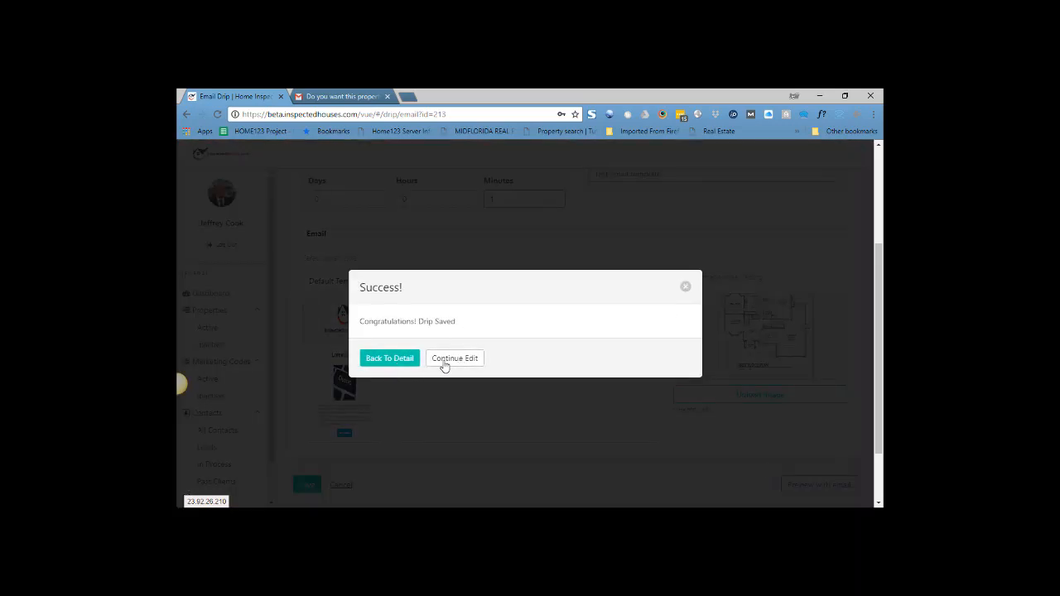
click(456, 360)
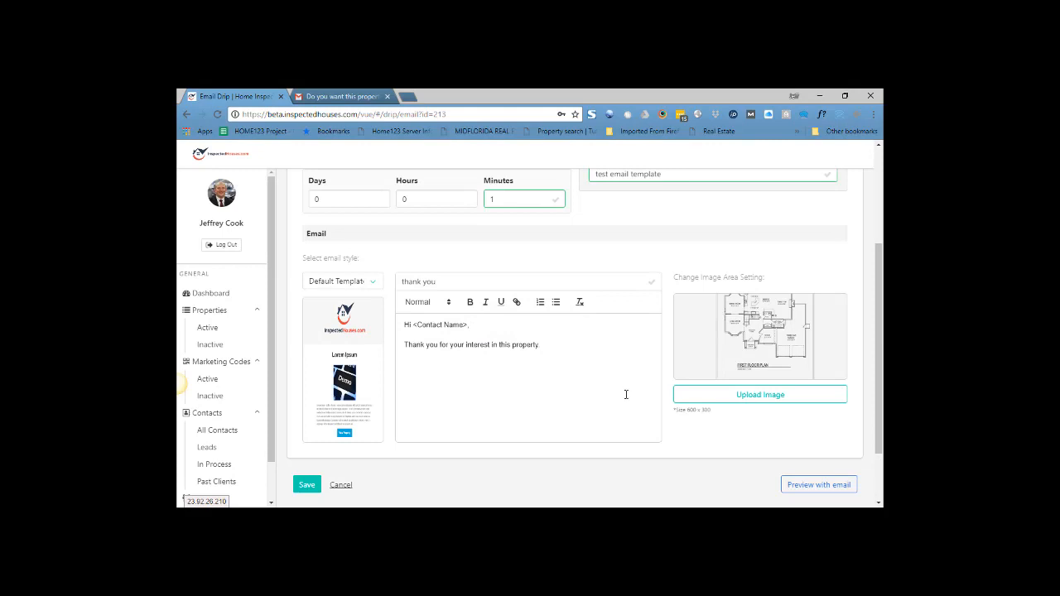
click(819, 485)
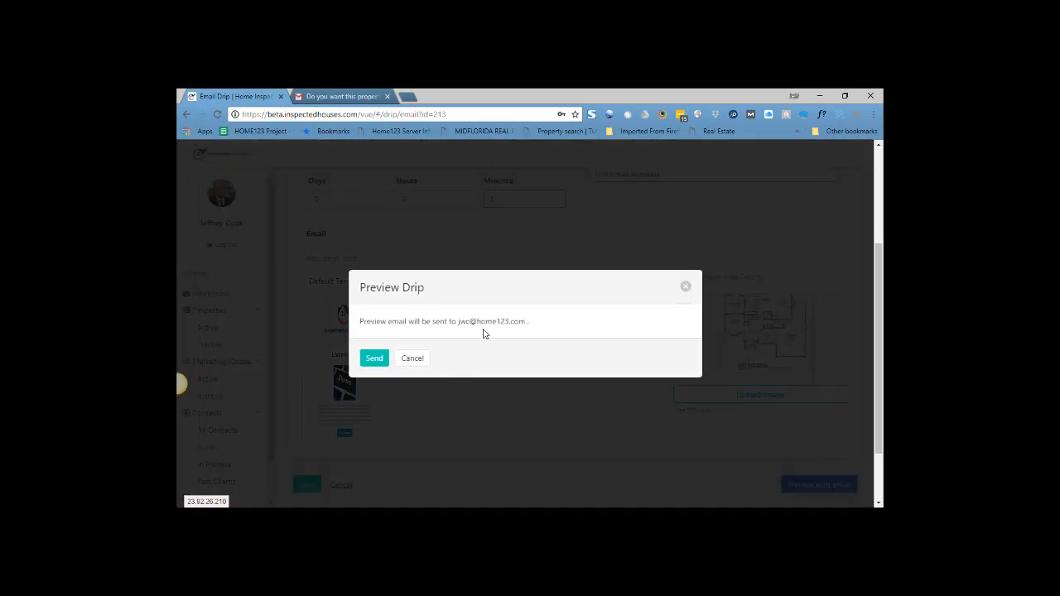
click(371, 355)
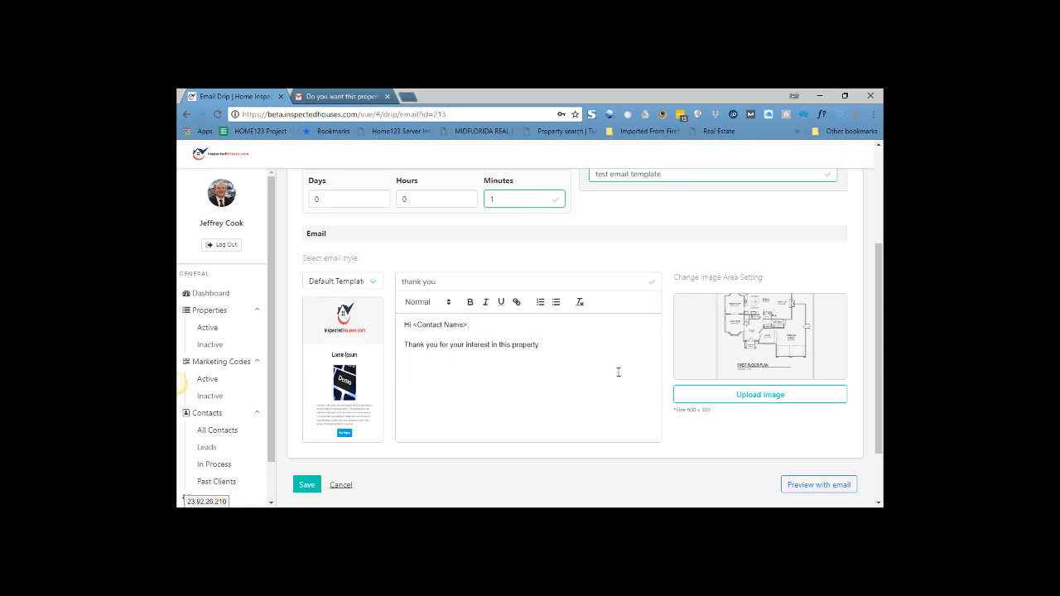
Save the email drip again and return to the property's details to check its marketing drip status
click(307, 485)
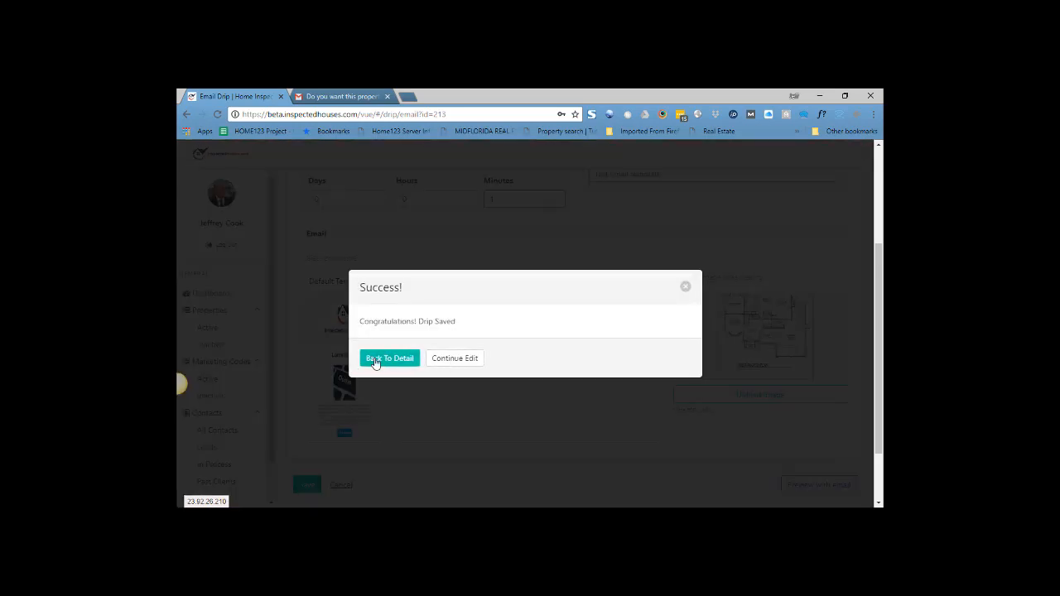
click(375, 362)
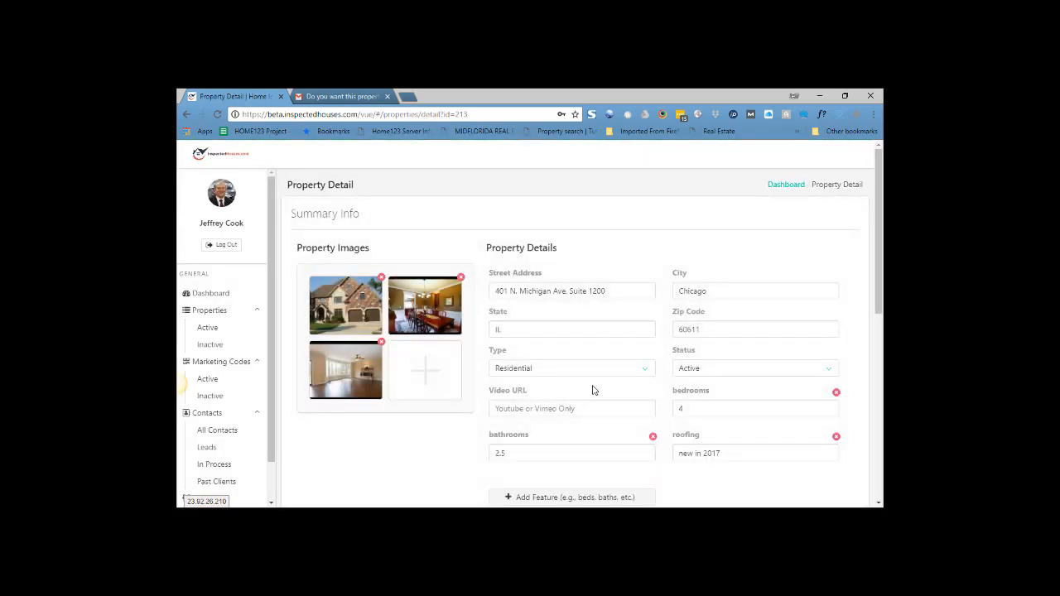
scroll(592, 390, down, 5)
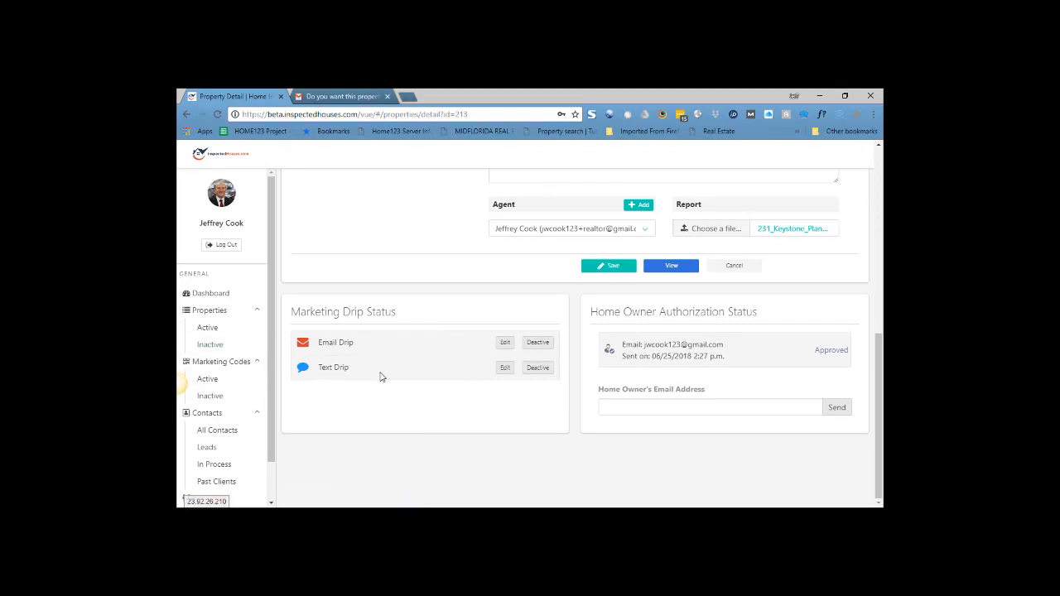
Look over the active marketing codes, and view the first active property's public page down to its contact form
click(208, 381)
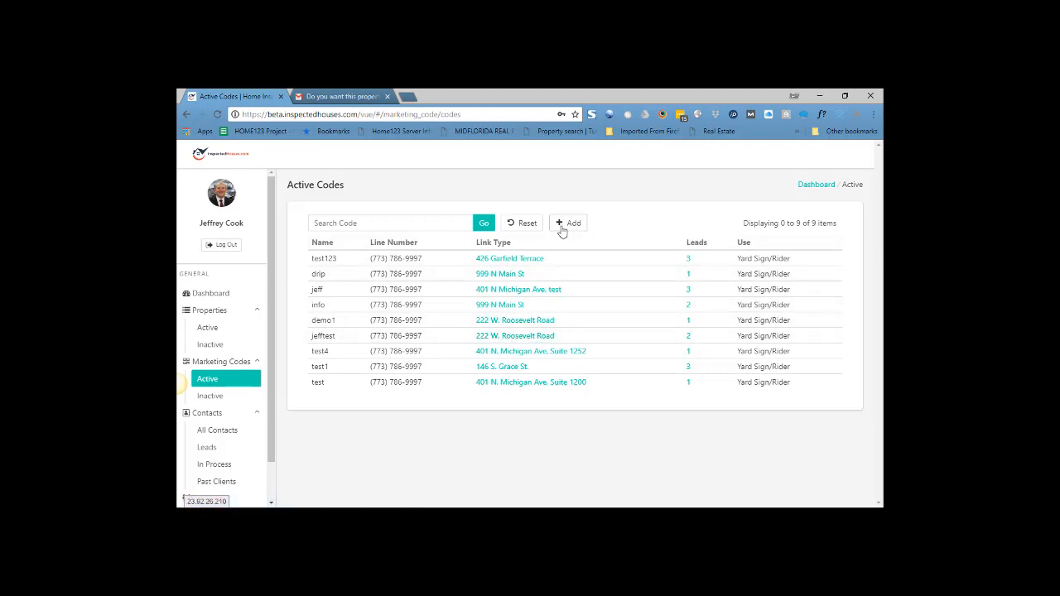
click(222, 329)
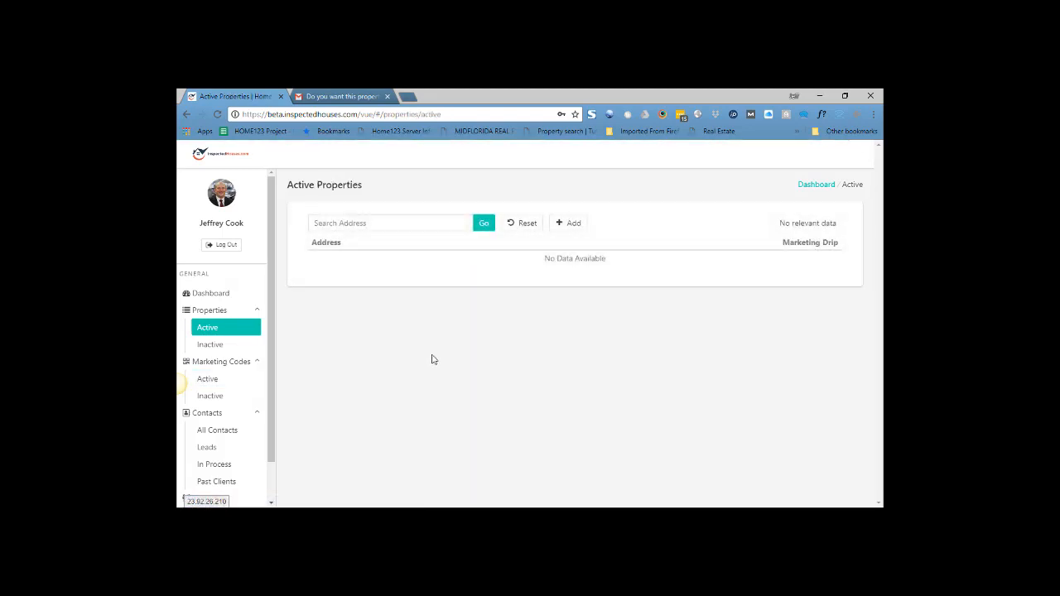
click(367, 259)
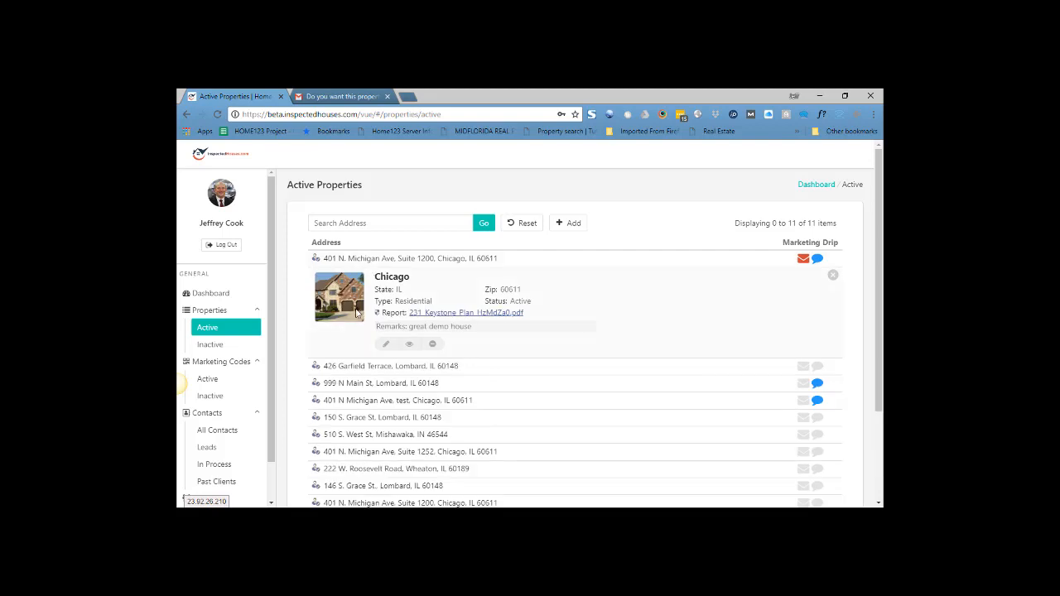
click(409, 344)
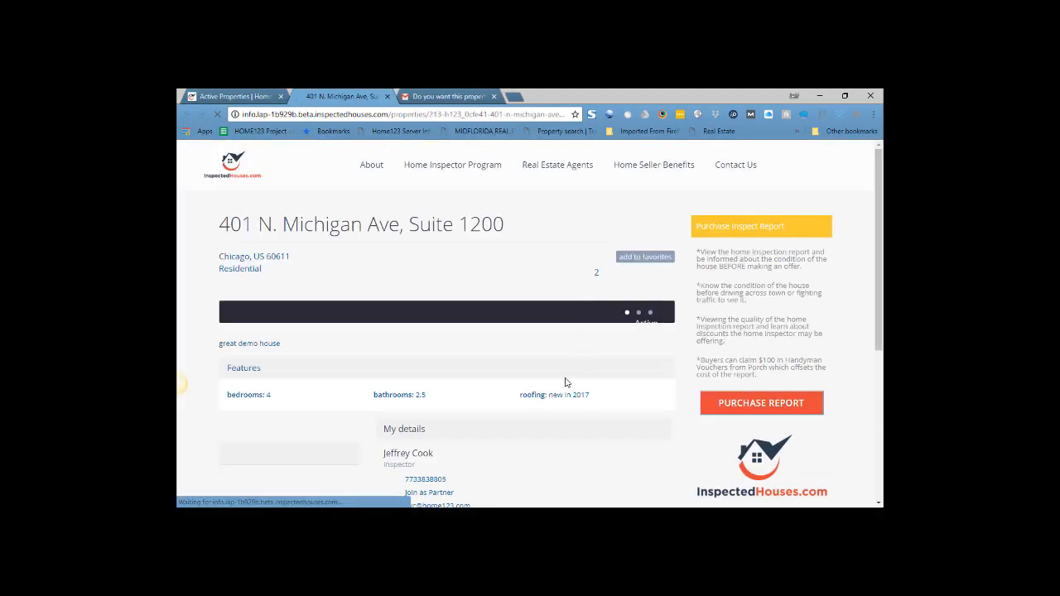
scroll(542, 363, down, 5)
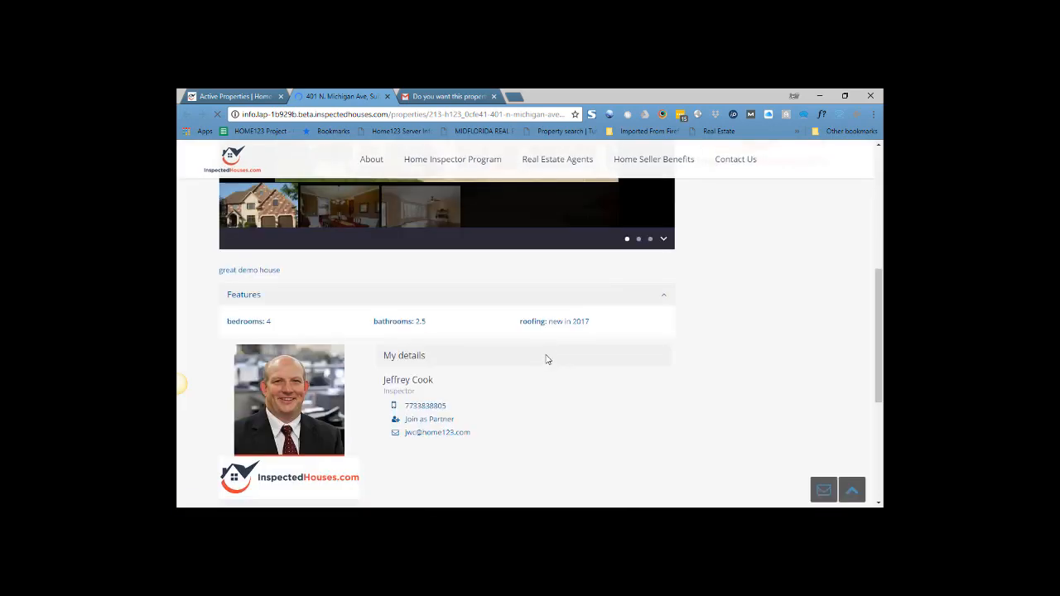
scroll(546, 358, down, 4)
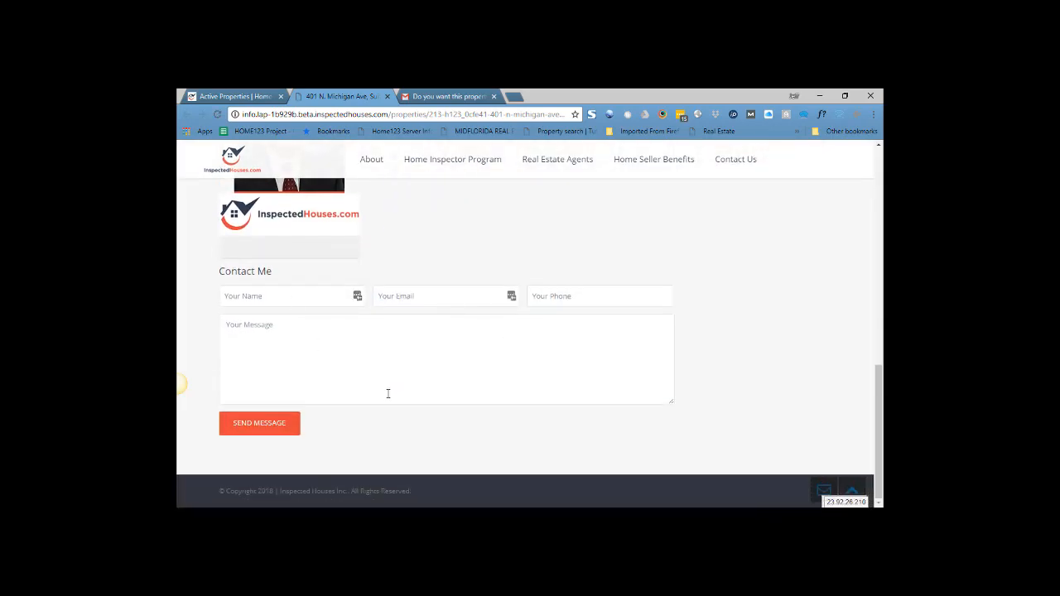